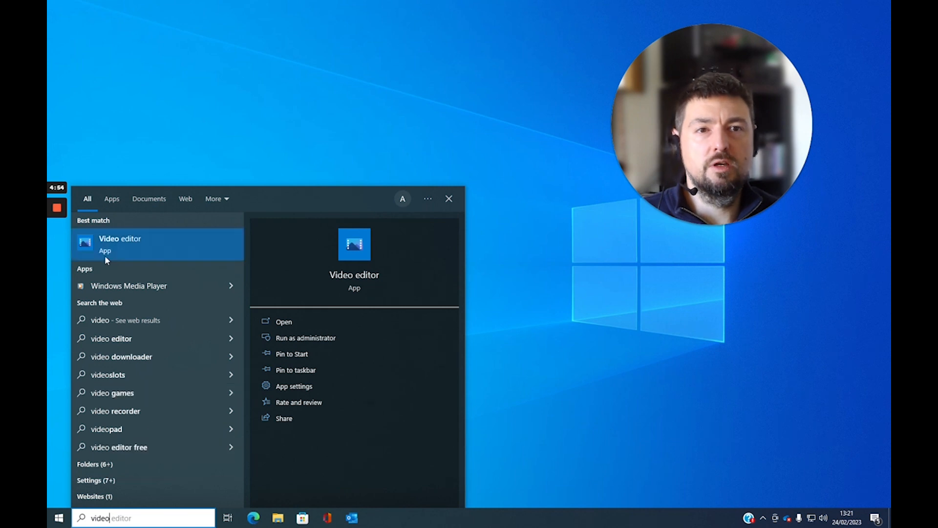
- Open Video Editor and create a new video project named Example
{"action": "left_click", "coordinate": [113, 242]}
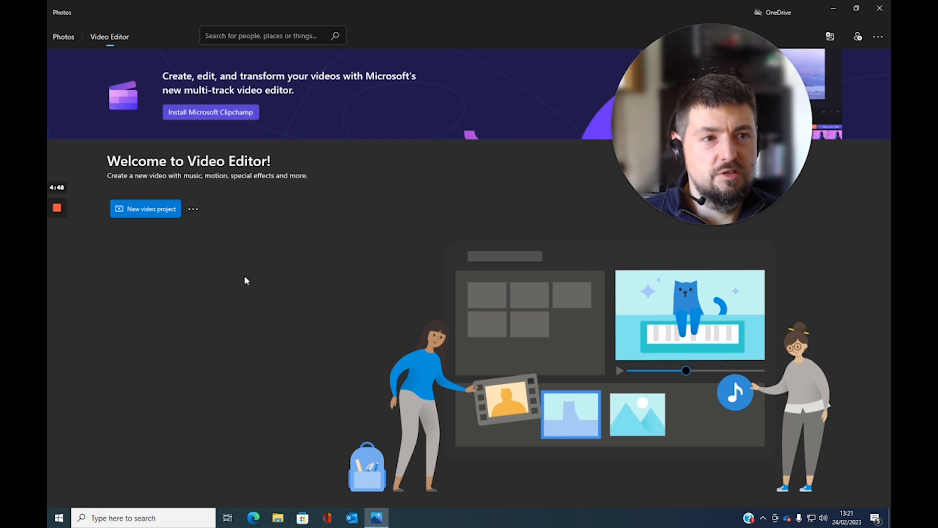
{"action": "left_click", "coordinate": [155, 213]}
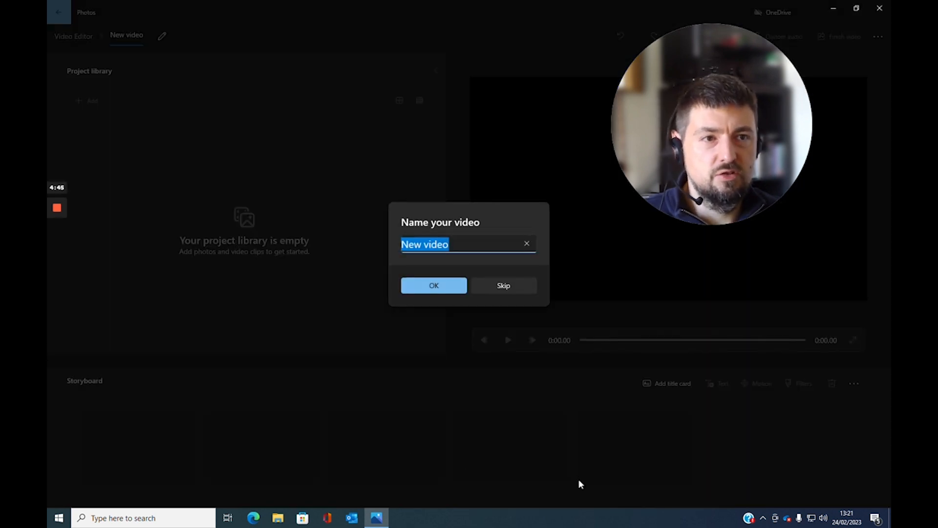
{"action": "type", "text": "Example"}
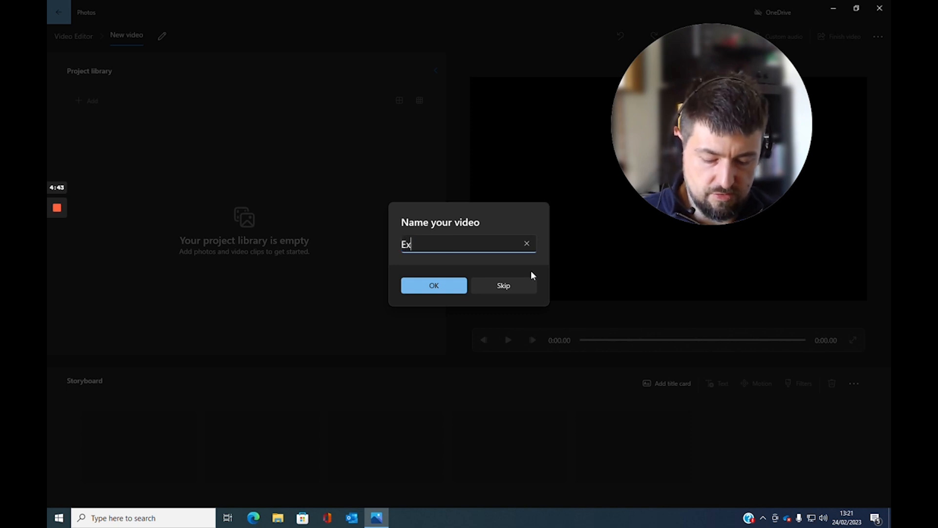
{"action": "left_click", "coordinate": [439, 288]}
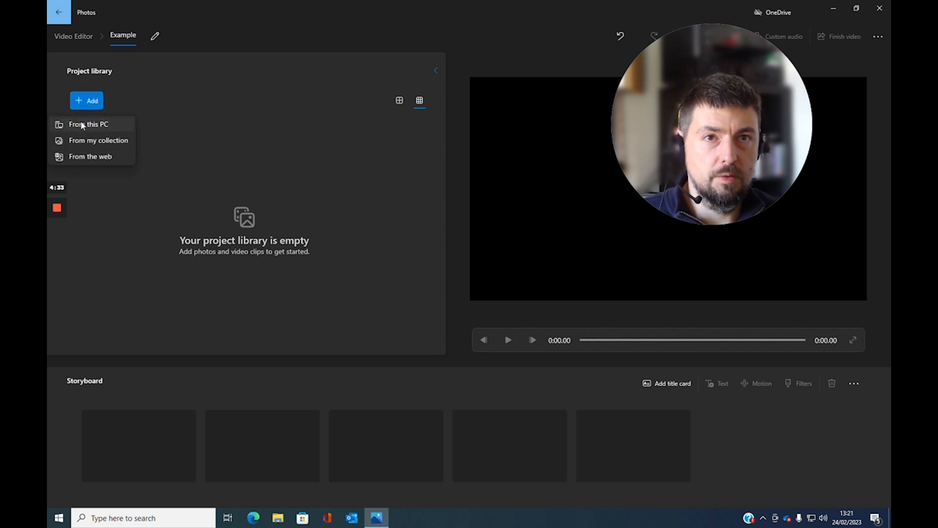
- Import all ten images, 01 to 10, from the Pictures > Video folder on this PC into the project library
{"action": "left_click", "coordinate": [81, 121]}
{"action": "left_click", "coordinate": [164, 88]}
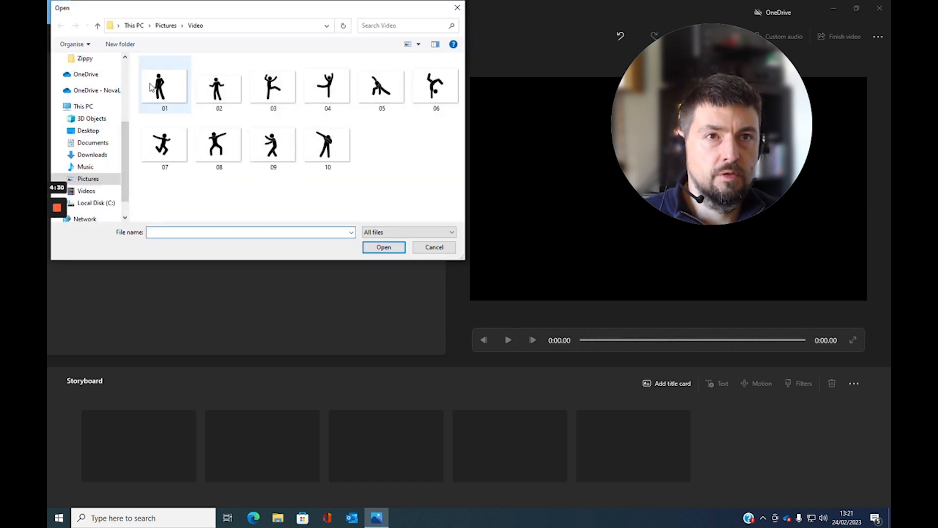
{"action": "key", "text": "ctrl+a"}
{"action": "left_click", "coordinate": [375, 250]}
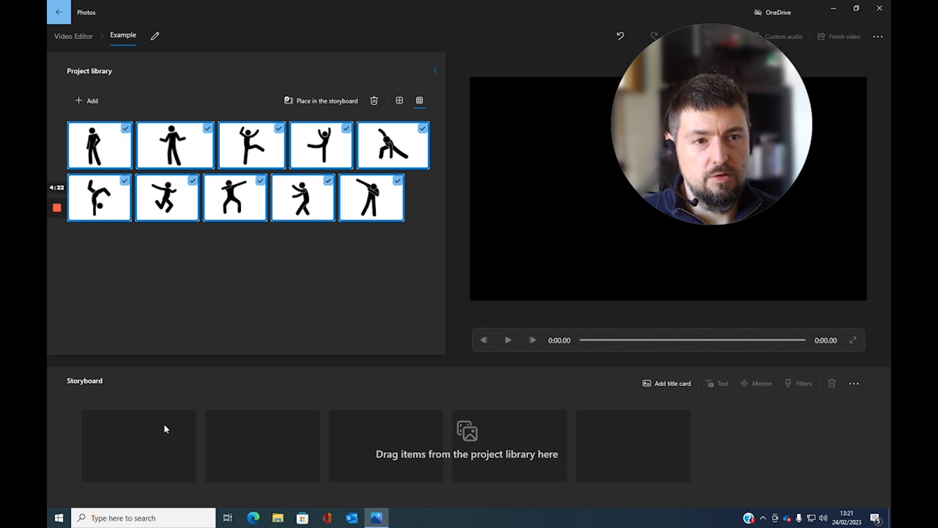
- Place all ten library images in the storyboard
{"action": "left_click", "coordinate": [361, 434]}
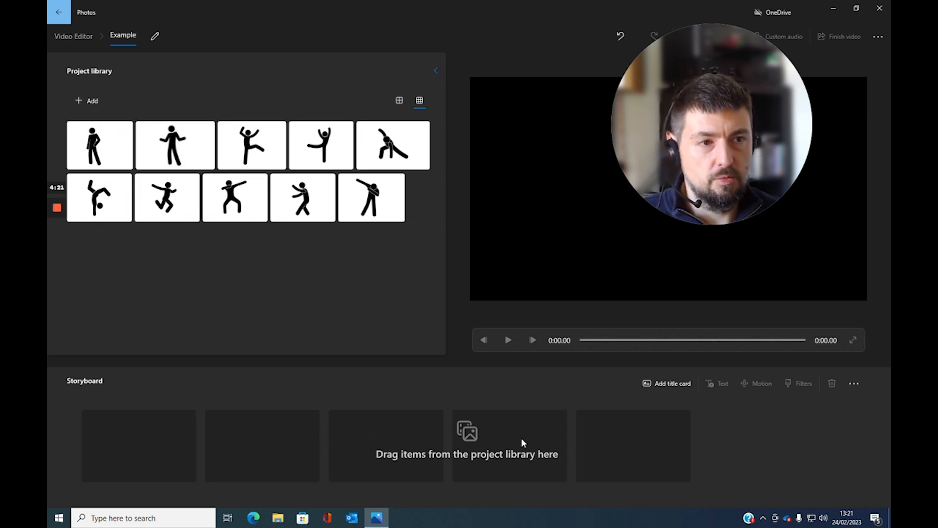
{"action": "left_click", "coordinate": [72, 130]}
{"action": "key", "text": "ctrl+a"}
{"action": "left_click_drag", "start_coordinate": [97, 144], "coordinate": [130, 482]}
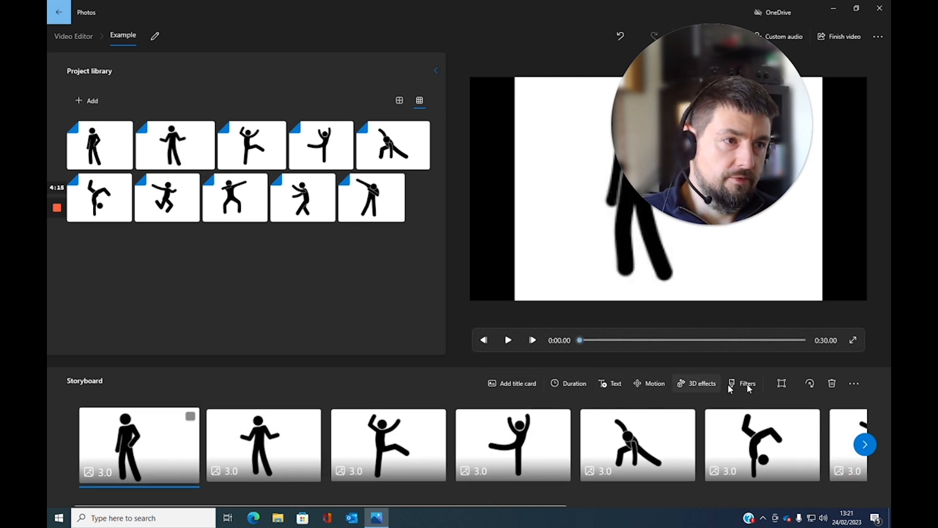
- Set the duration of the first and second storyboard images to 1 second each
{"action": "left_click", "coordinate": [569, 385]}
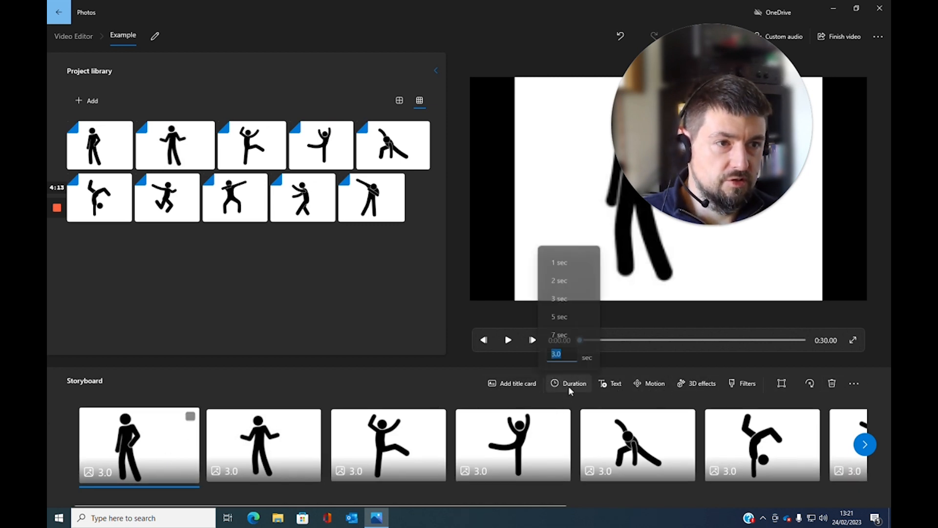
{"action": "type", "text": "1"}
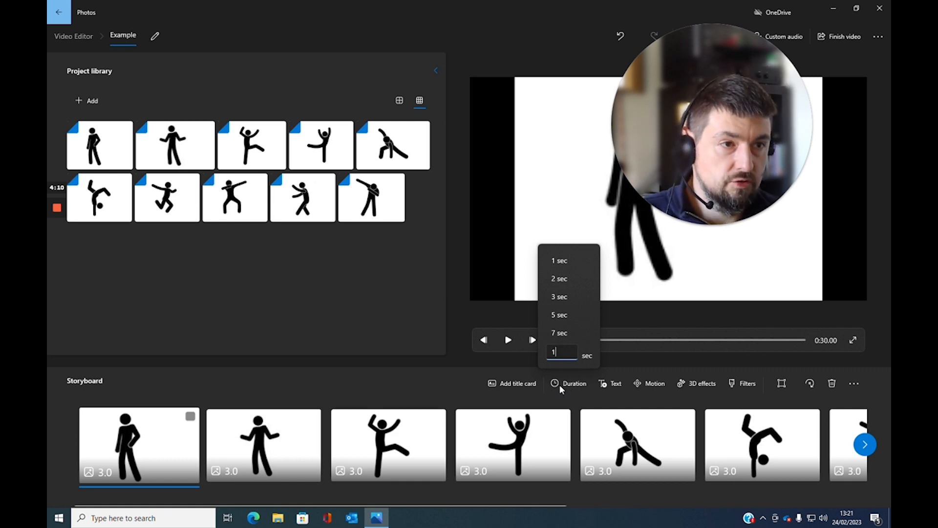
{"action": "key", "text": "Return"}
{"action": "left_click", "coordinate": [273, 444]}
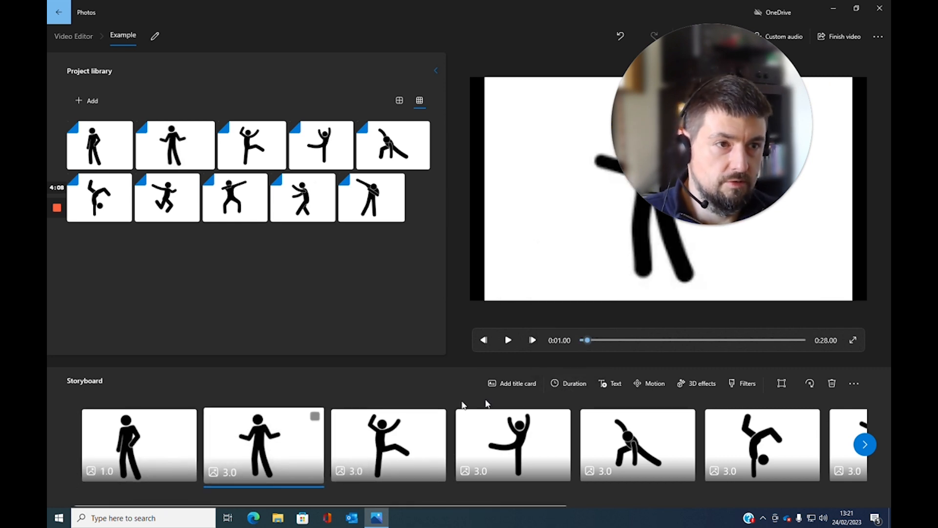
{"action": "left_click", "coordinate": [563, 384]}
{"action": "type", "text": "1"}
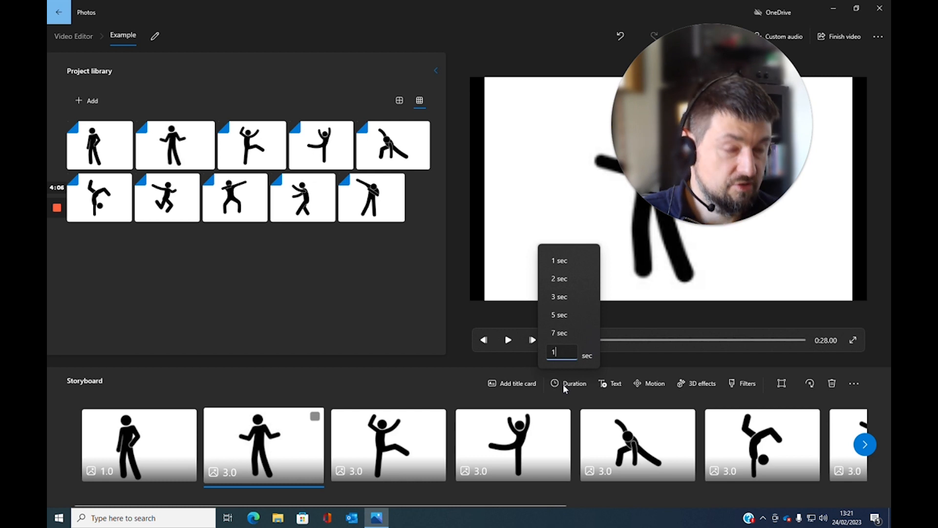
{"action": "key", "text": "Return"}
- Set the duration of the third and fourth storyboard images to 1 second each
{"action": "left_click", "coordinate": [397, 434]}
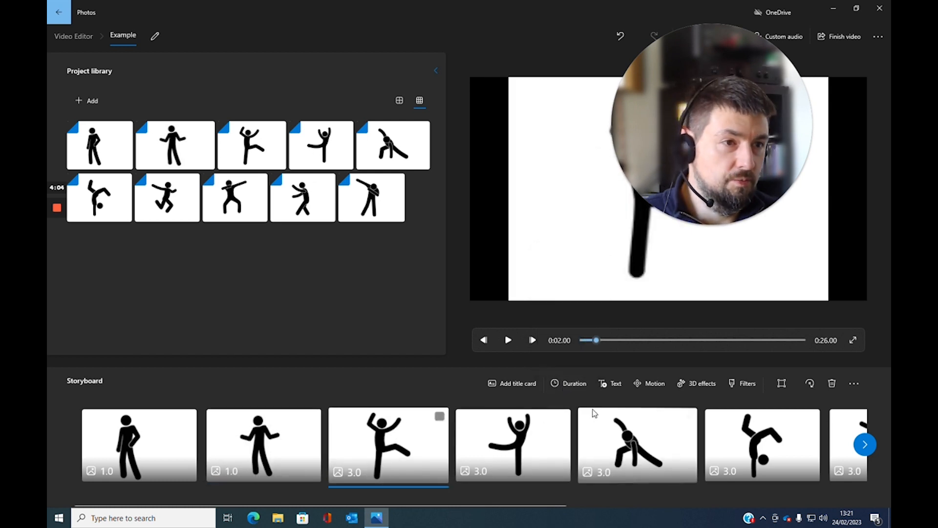
{"action": "left_click", "coordinate": [580, 388]}
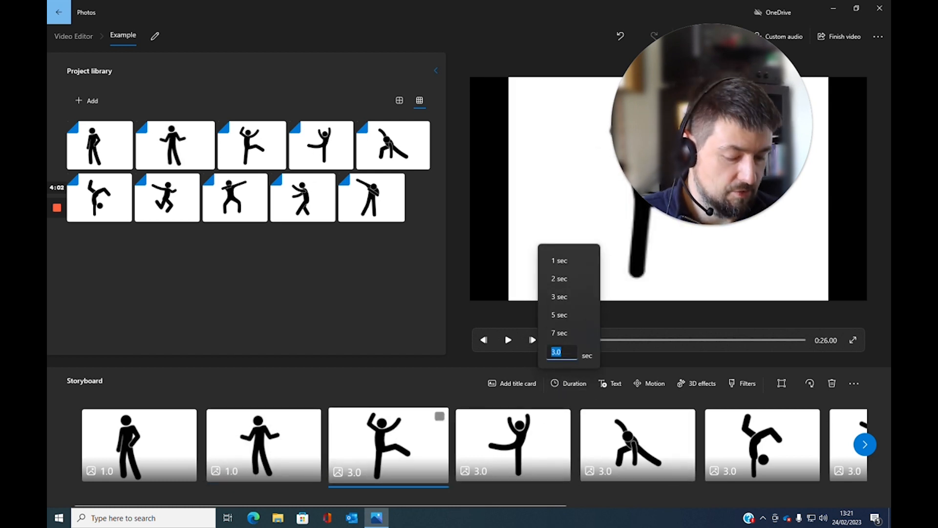
{"action": "type", "text": "1"}
{"action": "key", "text": "Return"}
{"action": "left_click", "coordinate": [521, 442]}
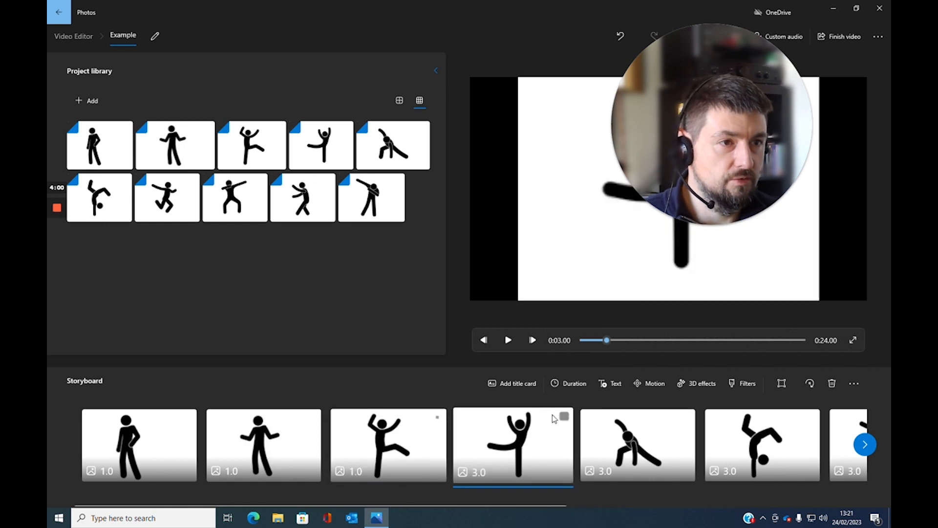
{"action": "left_click", "coordinate": [565, 384]}
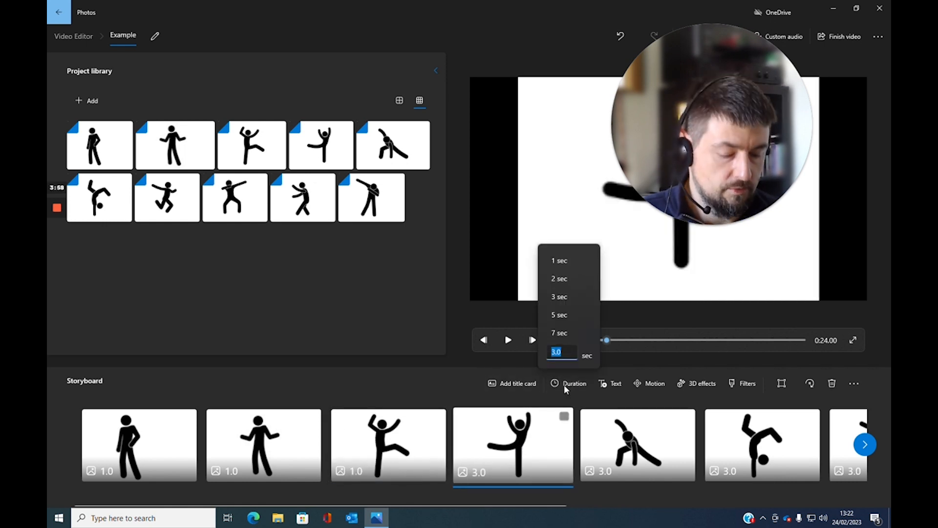
{"action": "type", "text": "1"}
{"action": "key", "text": "Return"}
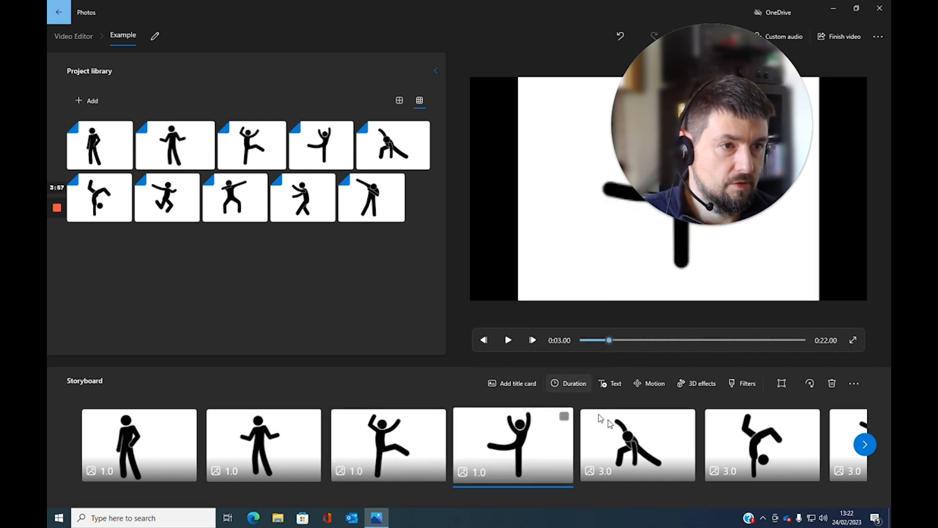
- Set the duration of the fifth and sixth storyboard images to 1 second each
{"action": "left_click", "coordinate": [599, 425]}
{"action": "left_click", "coordinate": [568, 388]}
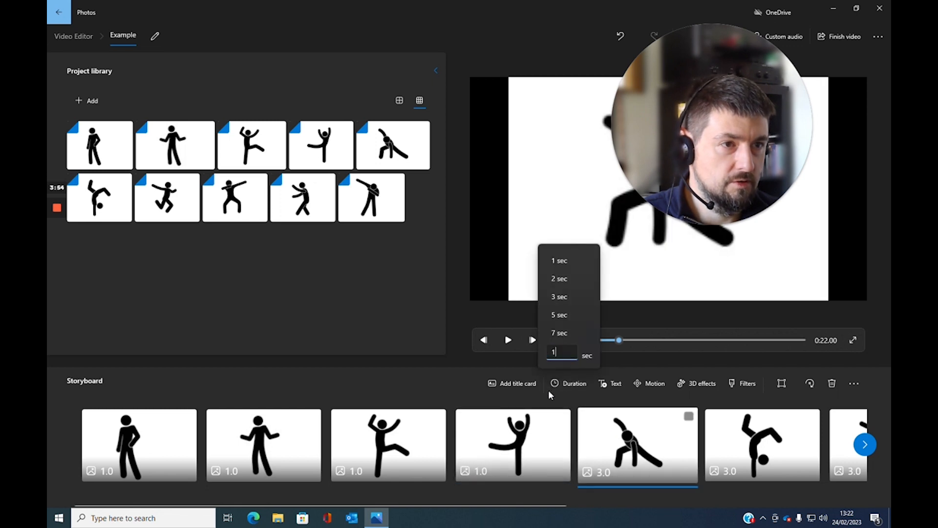
{"action": "type", "text": "1"}
{"action": "key", "text": "Return"}
{"action": "left_click", "coordinate": [806, 439]}
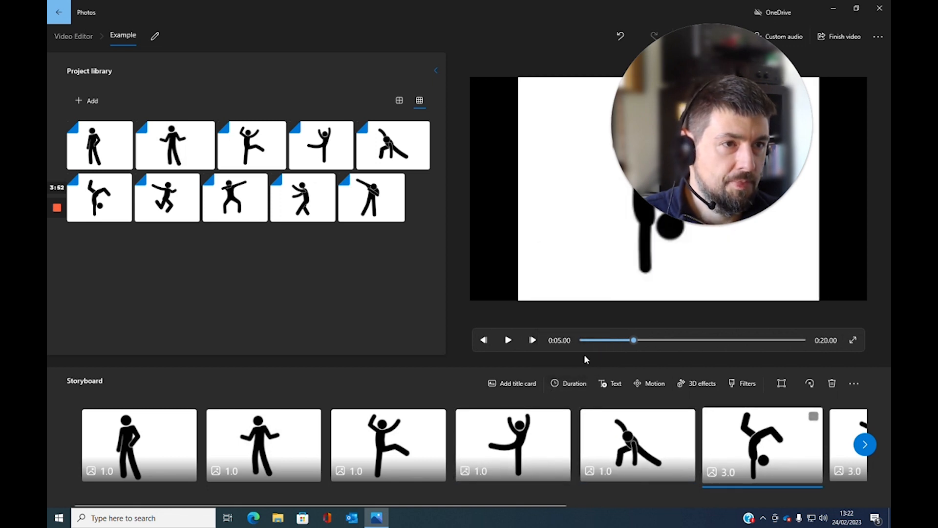
{"action": "left_click", "coordinate": [571, 383]}
{"action": "type", "text": "1"}
{"action": "key", "text": "Return"}
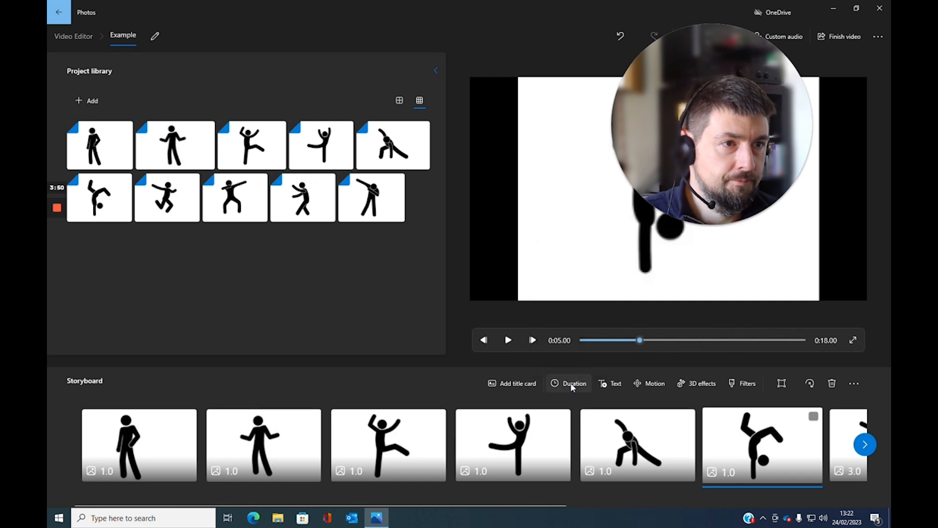
- Return the preview to the start of the video and look at the available background music tracks without choosing one
{"action": "left_click_drag", "start_coordinate": [640, 340], "coordinate": [533, 339]}
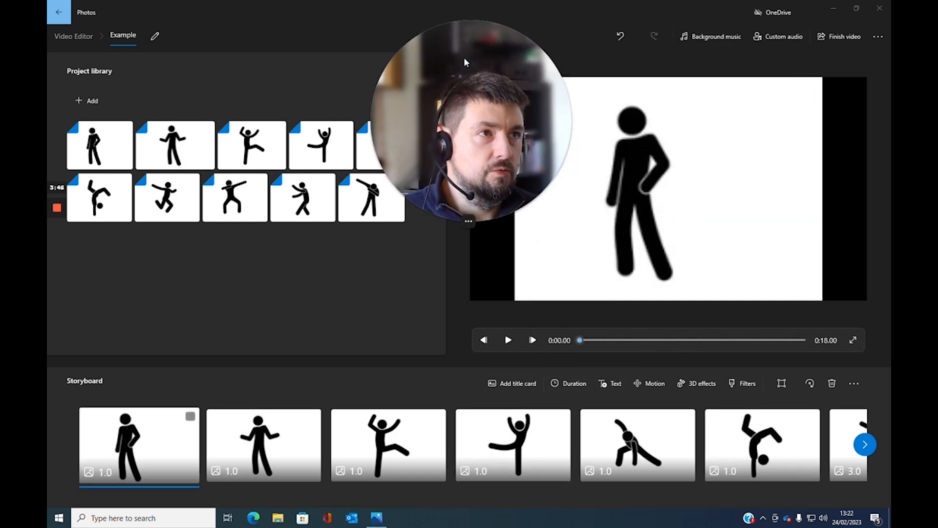
{"action": "left_click", "coordinate": [703, 37]}
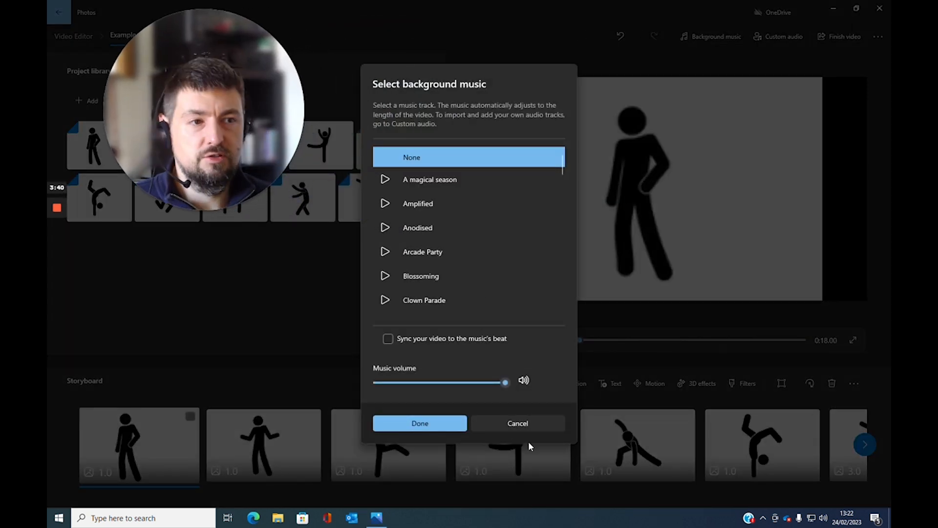
{"action": "left_click", "coordinate": [531, 427]}
- Add the audio file Silly music from the Video folder as custom audio
{"action": "left_click", "coordinate": [782, 36]}
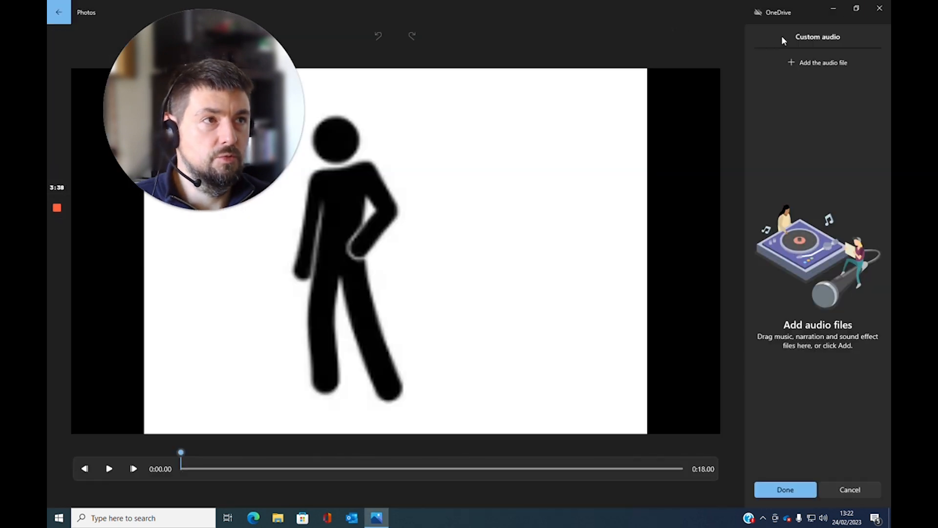
{"action": "left_click", "coordinate": [811, 62]}
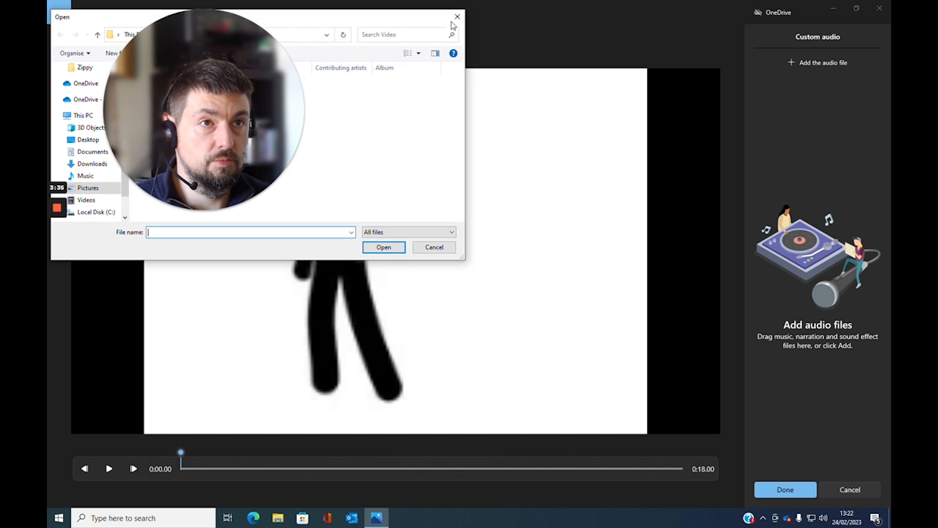
{"action": "left_click", "coordinate": [159, 83]}
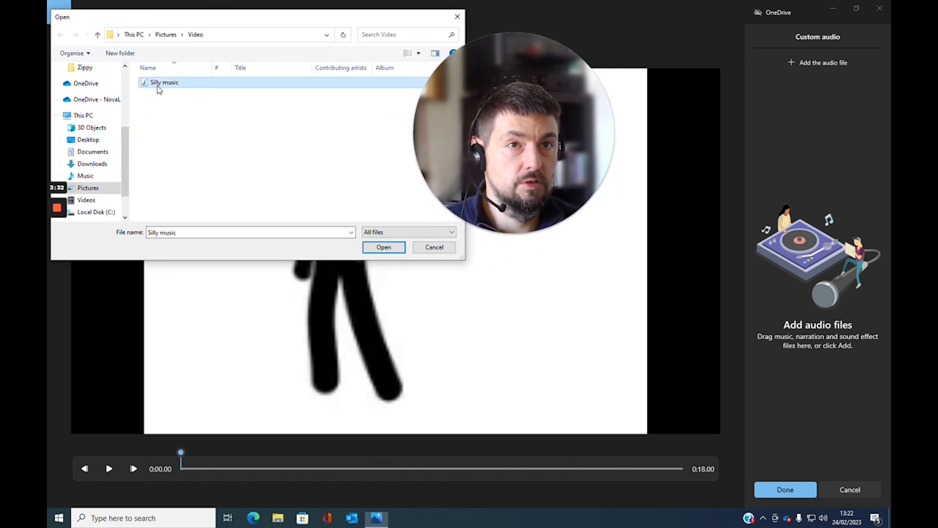
{"action": "left_click", "coordinate": [382, 249]}
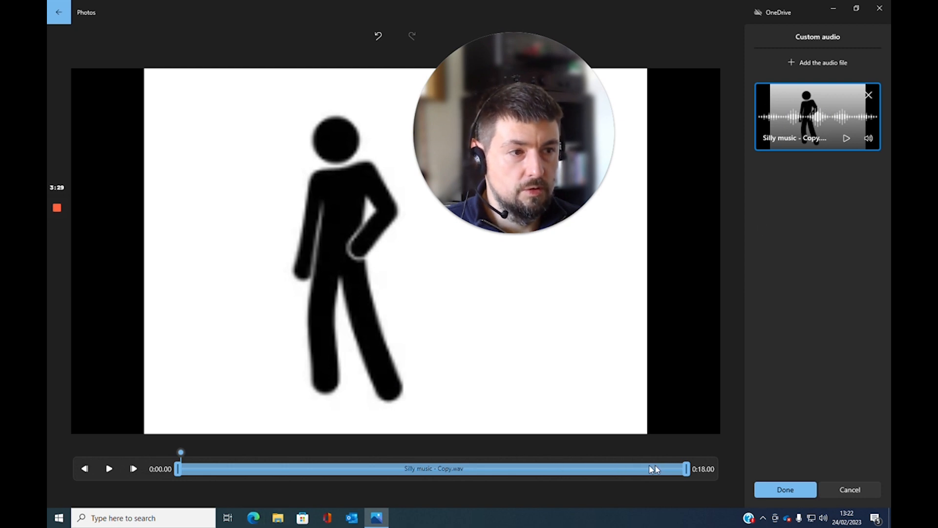
- Try shortening the Silly music track at its end and delaying its start, extending it back over the full video each time
{"action": "left_click_drag", "start_coordinate": [687, 468], "coordinate": [382, 470]}
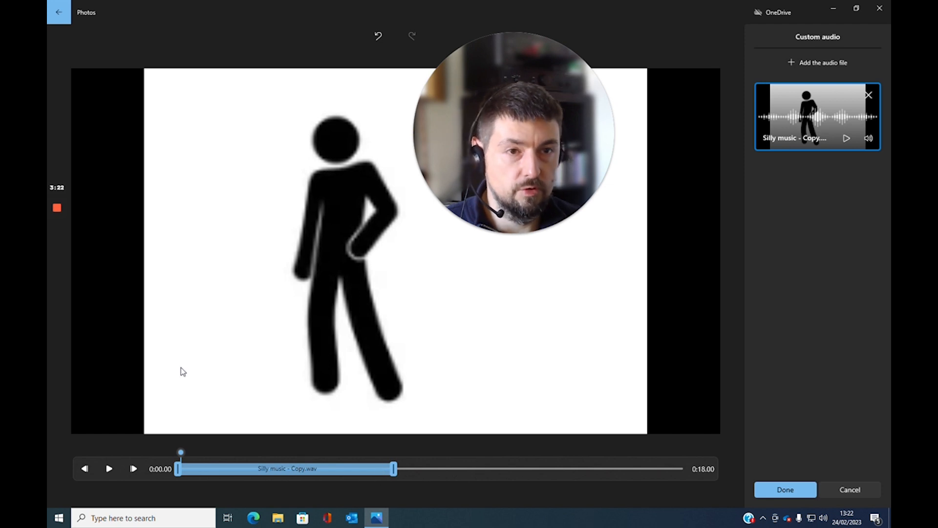
{"action": "left_click_drag", "start_coordinate": [393, 470], "coordinate": [761, 462]}
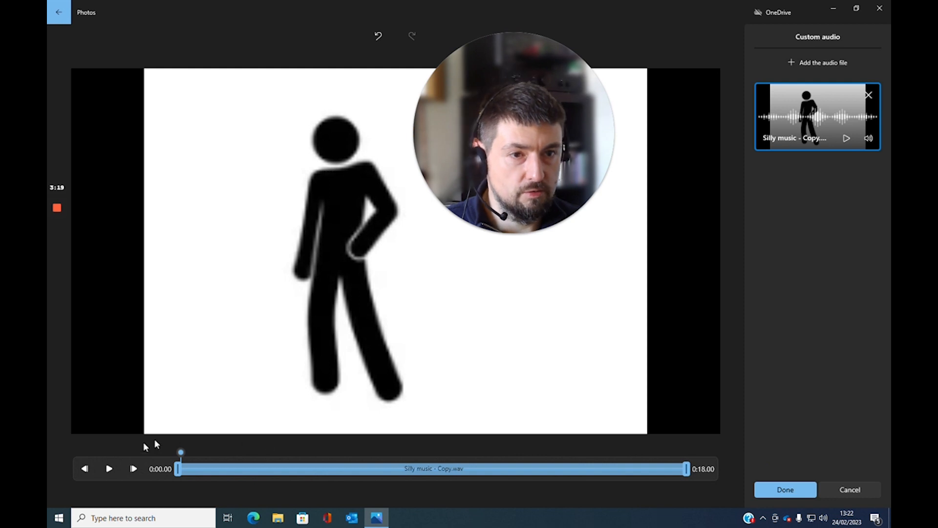
{"action": "left_click", "coordinate": [241, 463]}
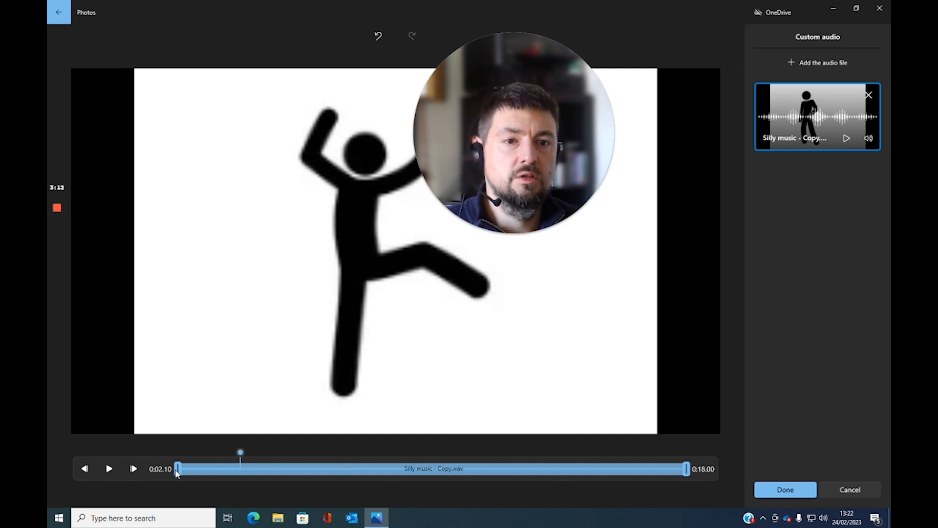
{"action": "left_click_drag", "start_coordinate": [188, 474], "coordinate": [220, 473]}
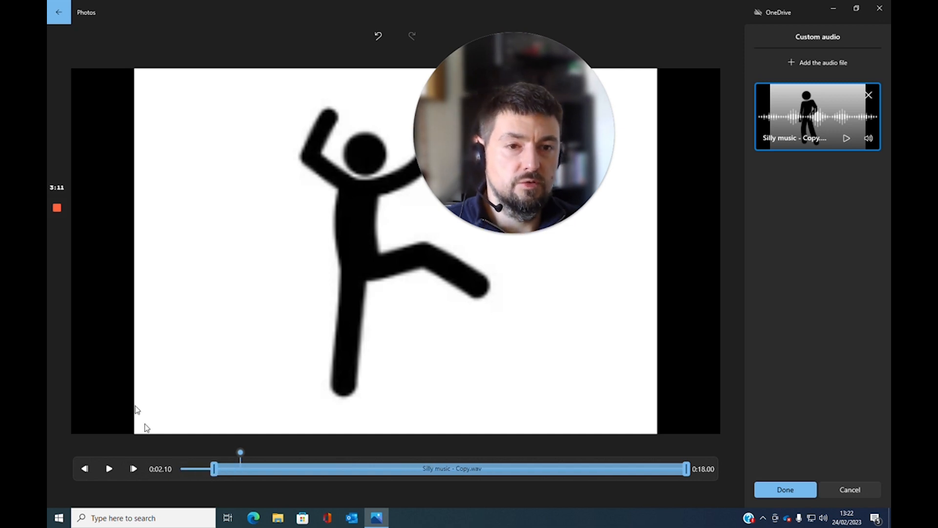
{"action": "left_click", "coordinate": [184, 468]}
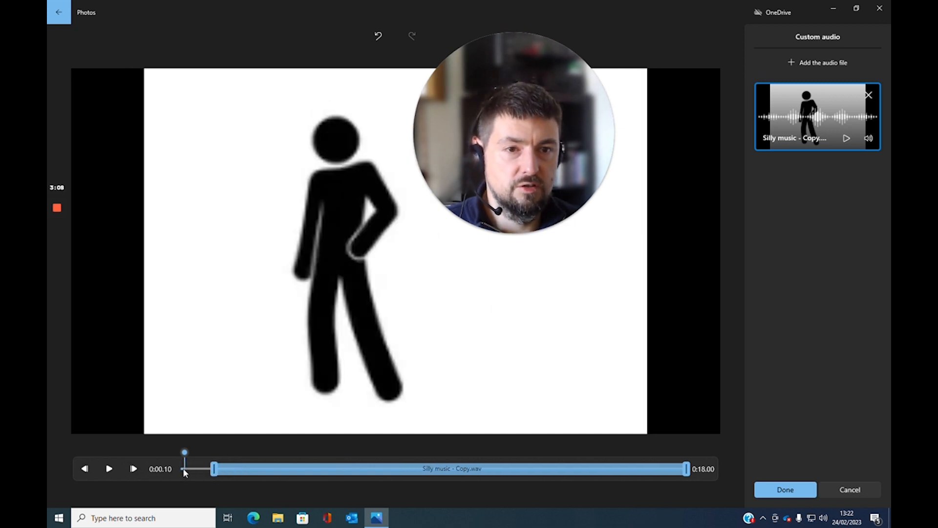
{"action": "left_click", "coordinate": [204, 468]}
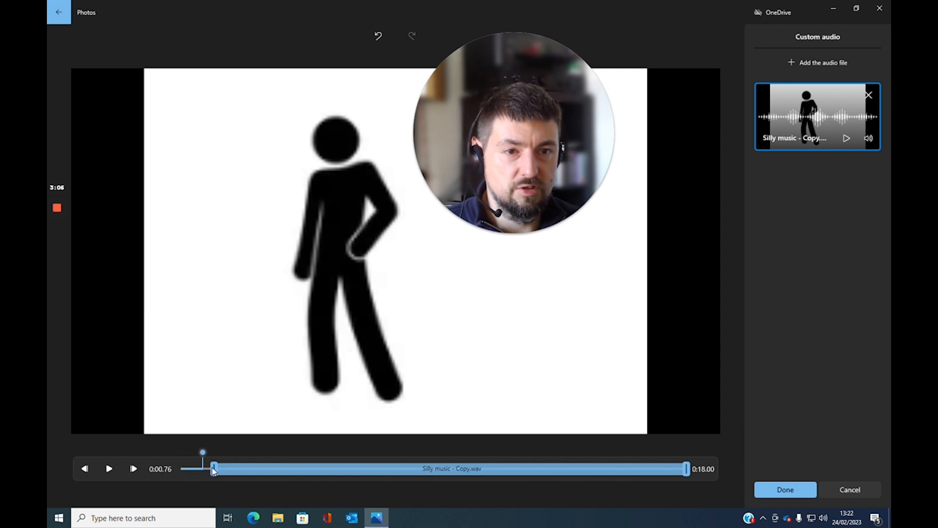
{"action": "left_click_drag", "start_coordinate": [214, 469], "coordinate": [156, 470]}
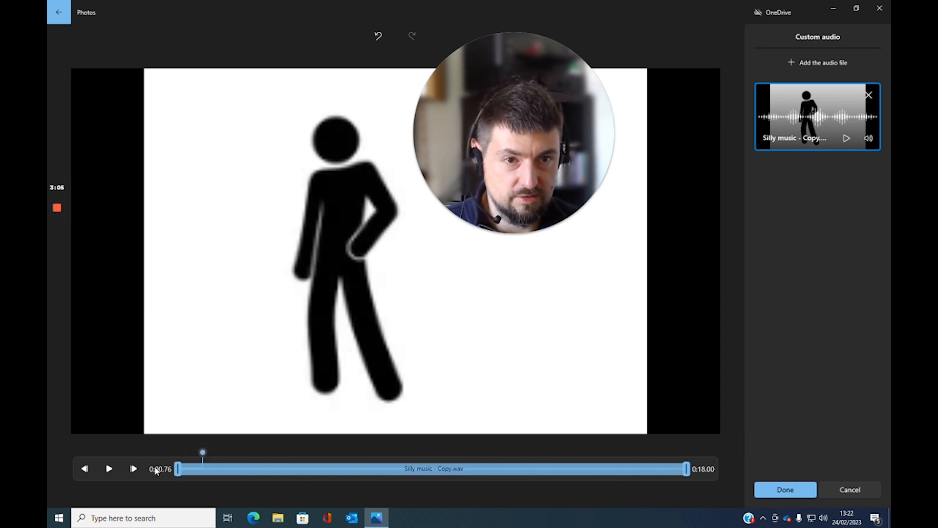
- Accept the custom audio and place the Atomic motion 3D effect on the figure in the first storyboard image
{"action": "left_click", "coordinate": [797, 489]}
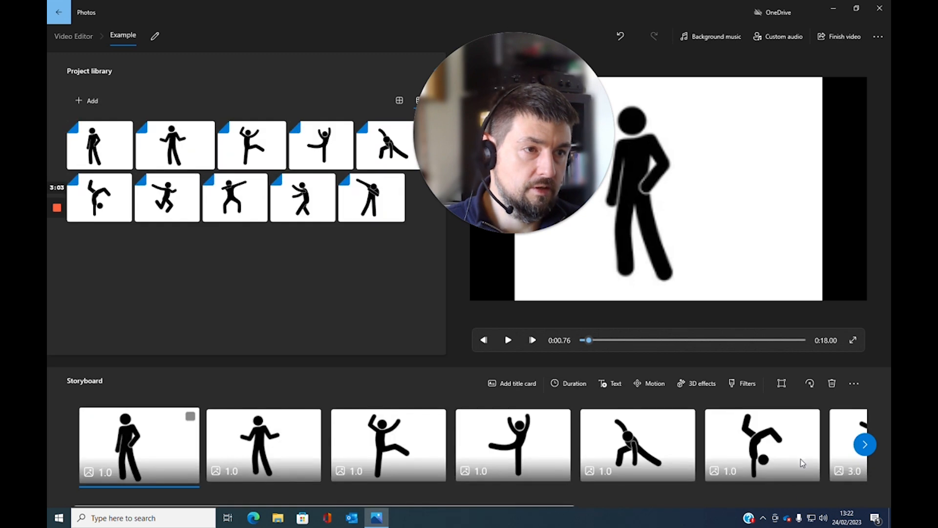
{"action": "left_click", "coordinate": [703, 383]}
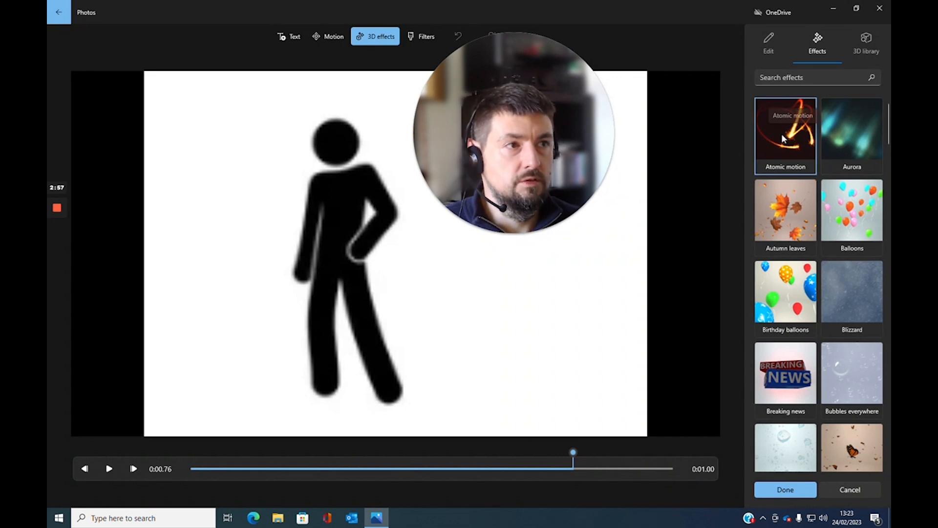
{"action": "left_click", "coordinate": [782, 138]}
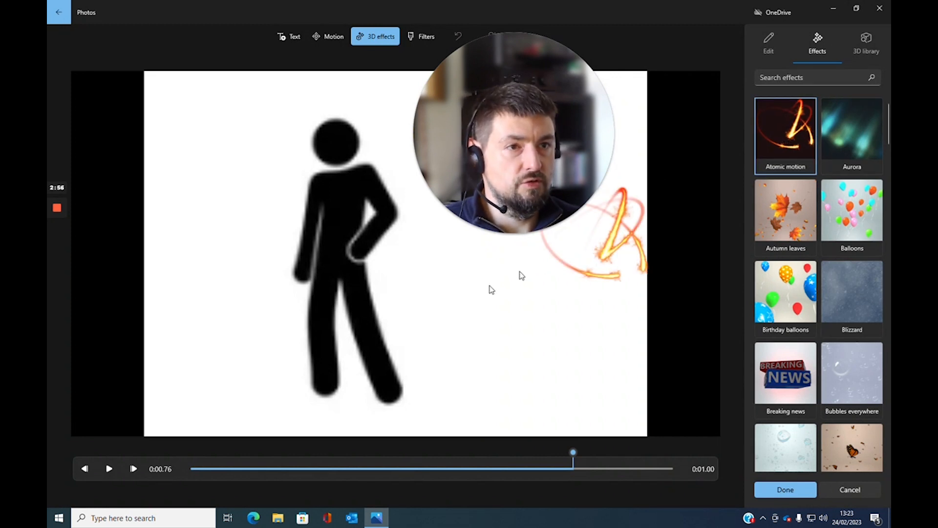
{"action": "left_click", "coordinate": [336, 296]}
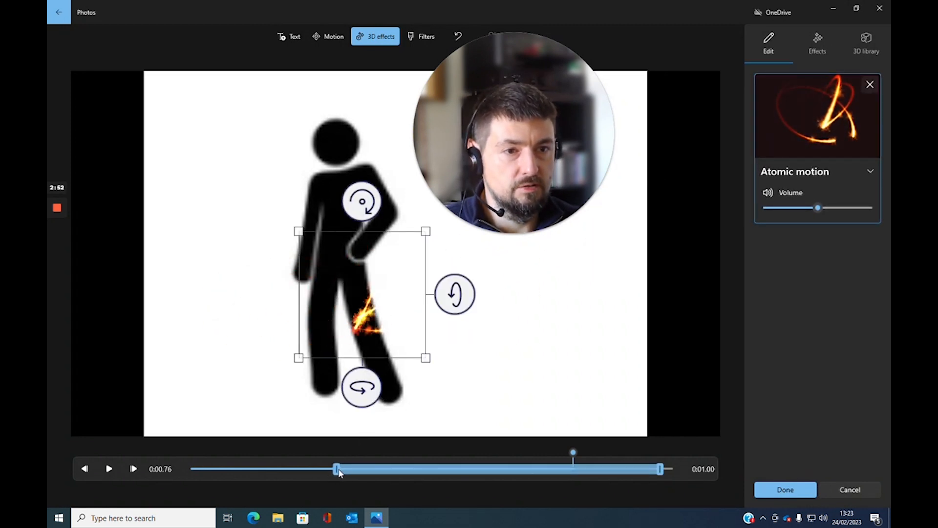
- Extend the Atomic motion effect's start back to the beginning of the clip and return the playhead to 0:00.00
{"action": "left_click_drag", "start_coordinate": [338, 469], "coordinate": [187, 469]}
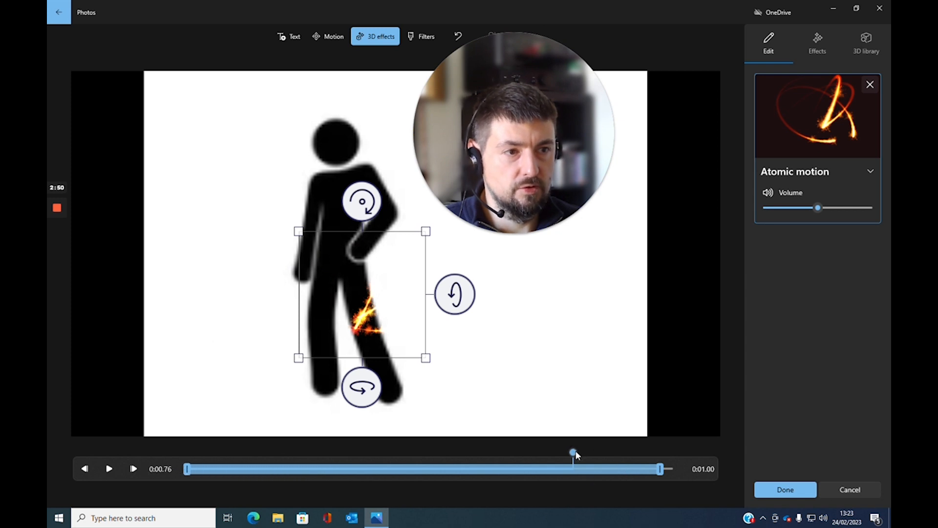
{"action": "left_click_drag", "start_coordinate": [575, 454], "coordinate": [569, 453]}
{"action": "left_click_drag", "start_coordinate": [201, 451], "coordinate": [191, 453]}
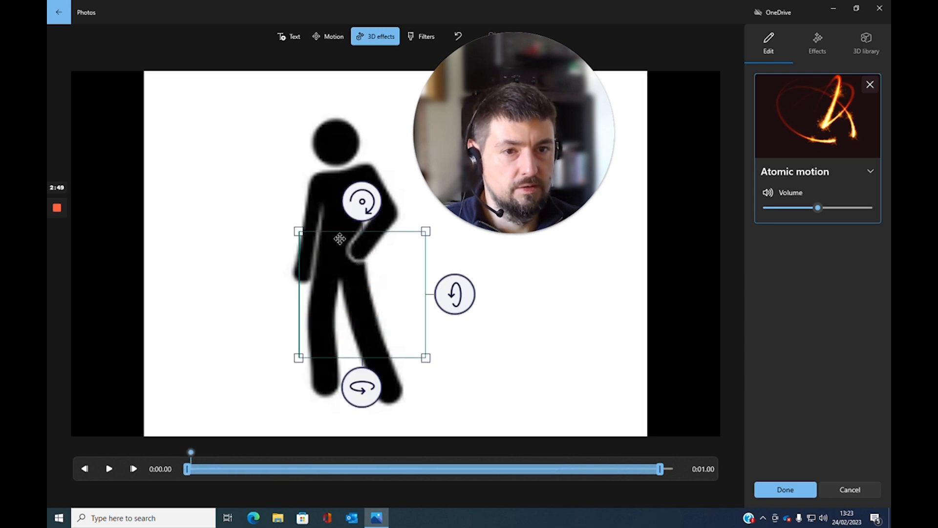
- Enlarge the Atomic motion effect slightly and reposition it in the empty area beside the figure's legs
{"action": "left_click_drag", "start_coordinate": [340, 238], "coordinate": [310, 162]}
{"action": "left_click_drag", "start_coordinate": [394, 280], "coordinate": [419, 304]}
{"action": "left_click_drag", "start_coordinate": [346, 222], "coordinate": [505, 298]}
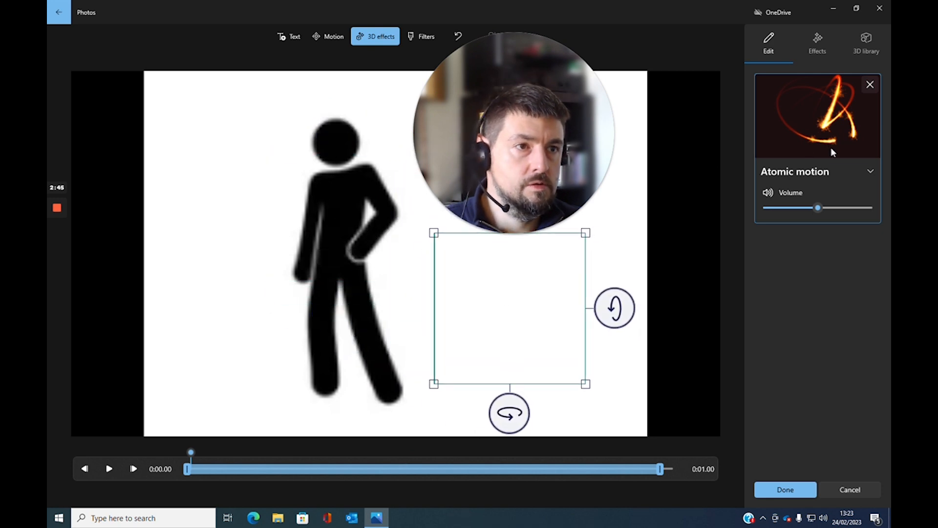
- Turn the Atomic motion effect's volume down to zero, preview the clip and apply the effect
{"action": "left_click_drag", "start_coordinate": [837, 210], "coordinate": [862, 211]}
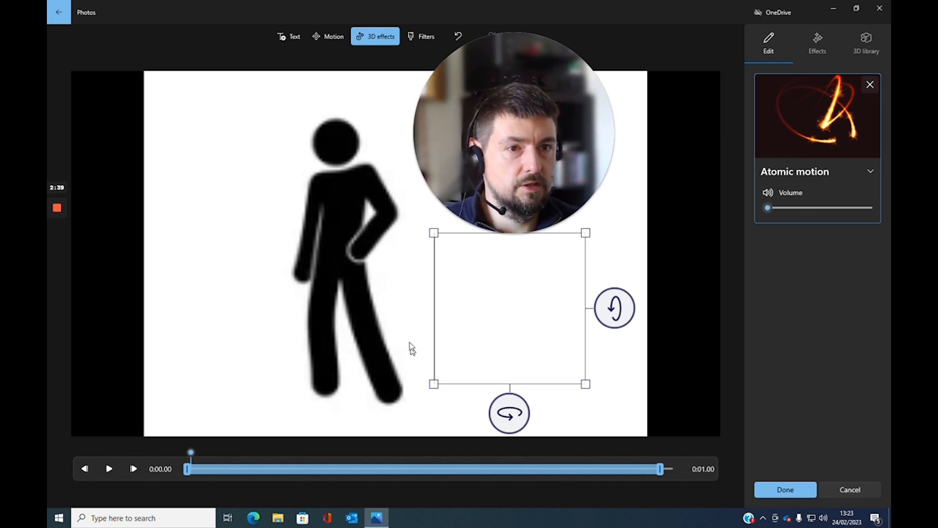
{"action": "left_click", "coordinate": [108, 469]}
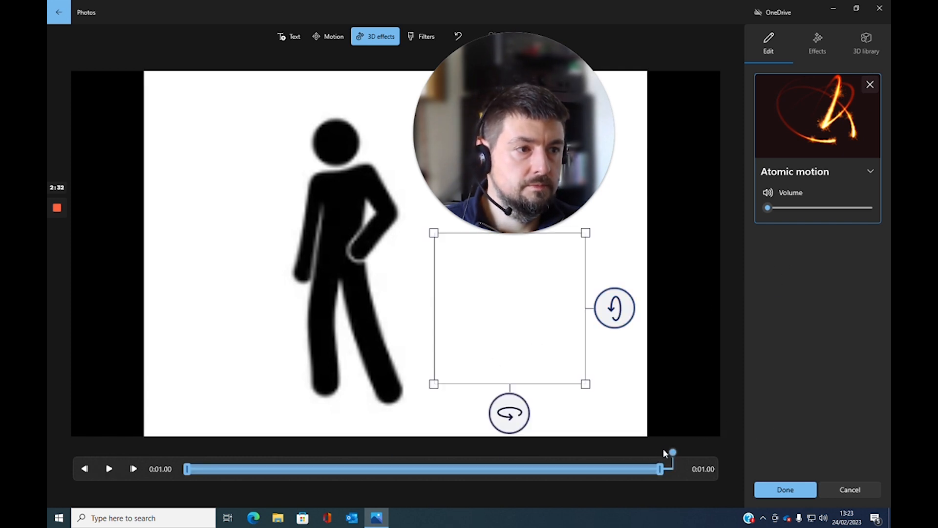
{"action": "left_click", "coordinate": [788, 490]}
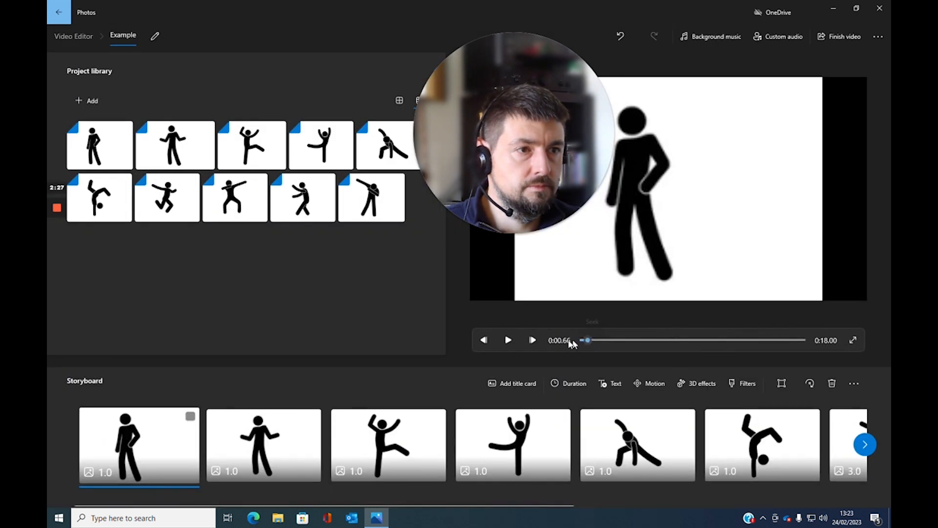
- Look through several storyboard images in the preview and return to the first image
{"action": "left_click", "coordinate": [235, 447]}
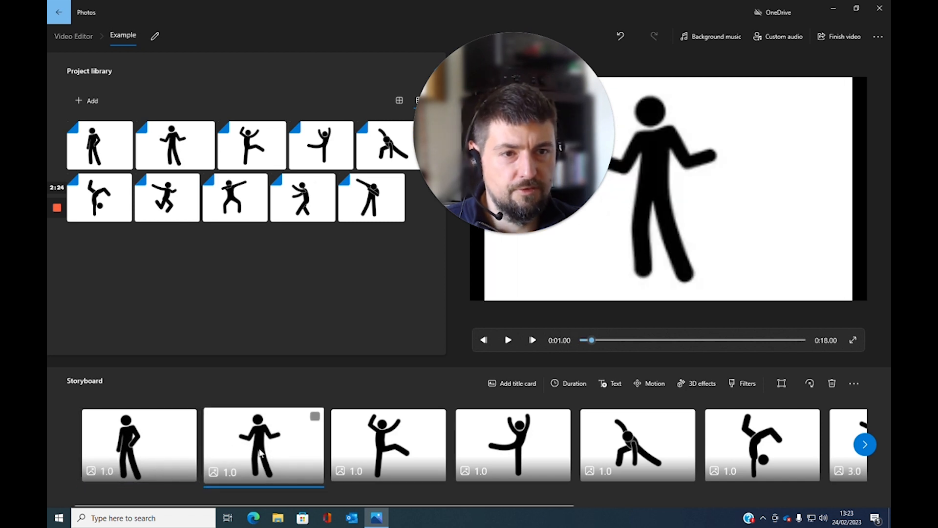
{"action": "left_click", "coordinate": [337, 432]}
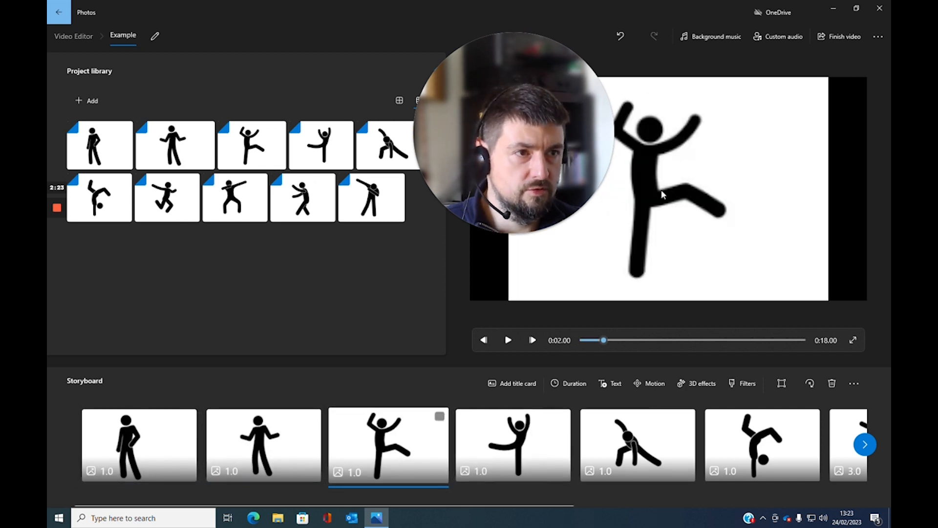
{"action": "left_click", "coordinate": [616, 460]}
{"action": "left_click", "coordinate": [753, 450]}
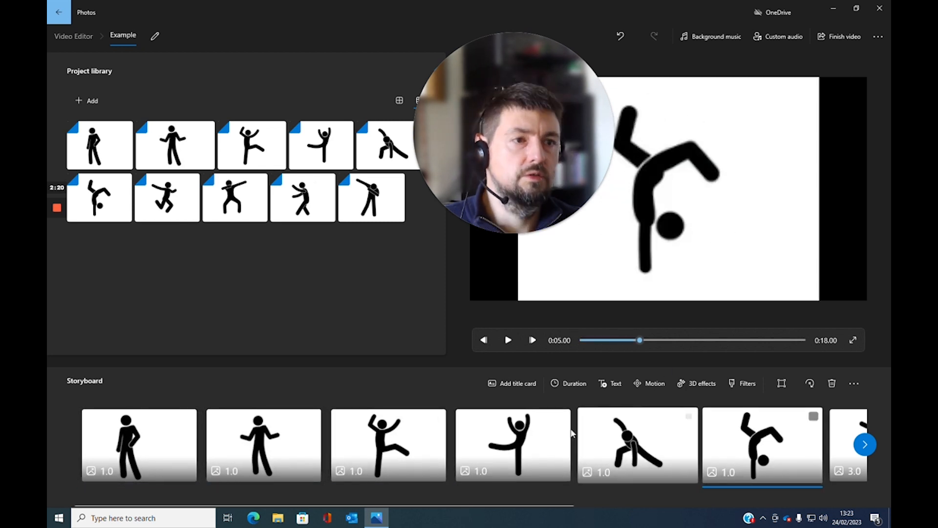
{"action": "left_click", "coordinate": [140, 440]}
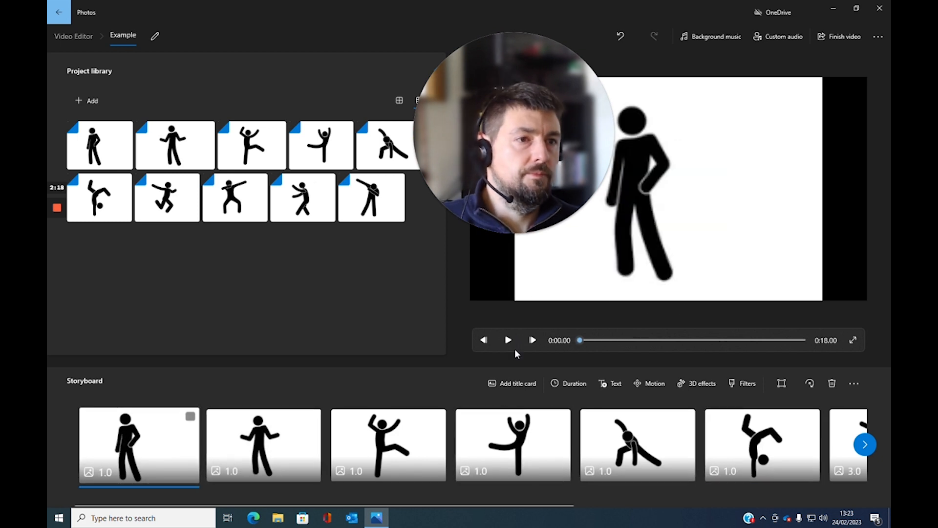
{"action": "left_click_drag", "start_coordinate": [497, 161], "coordinate": [323, 197]}
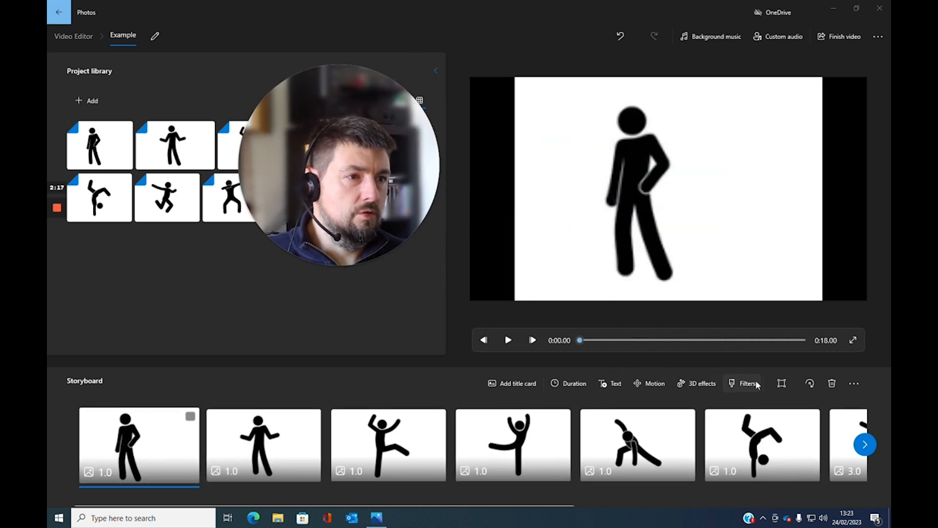
- Try the Sepia, Joy and Pixel filters on the first storyboard image and discard the filter changes
{"action": "left_click", "coordinate": [757, 384]}
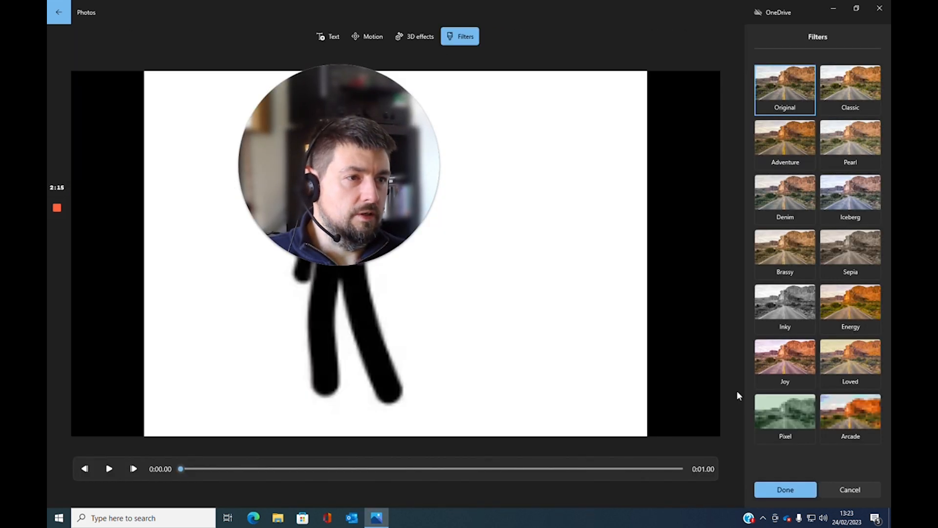
{"action": "left_click", "coordinate": [785, 198]}
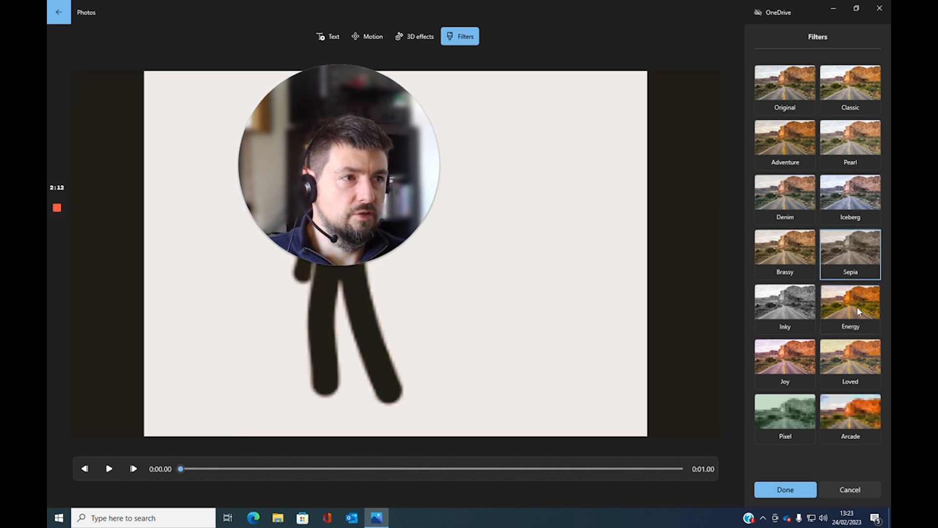
{"action": "left_click", "coordinate": [857, 306]}
{"action": "left_click", "coordinate": [788, 367]}
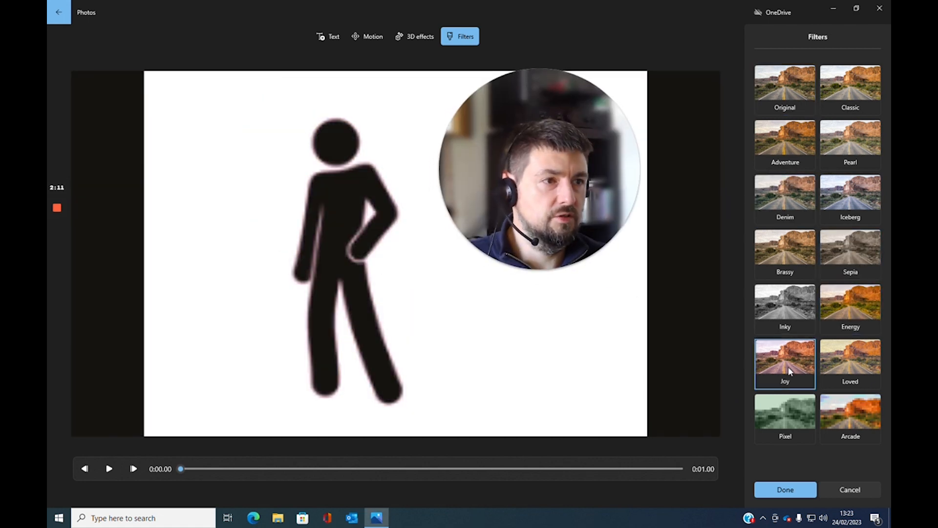
{"action": "left_click", "coordinate": [787, 415]}
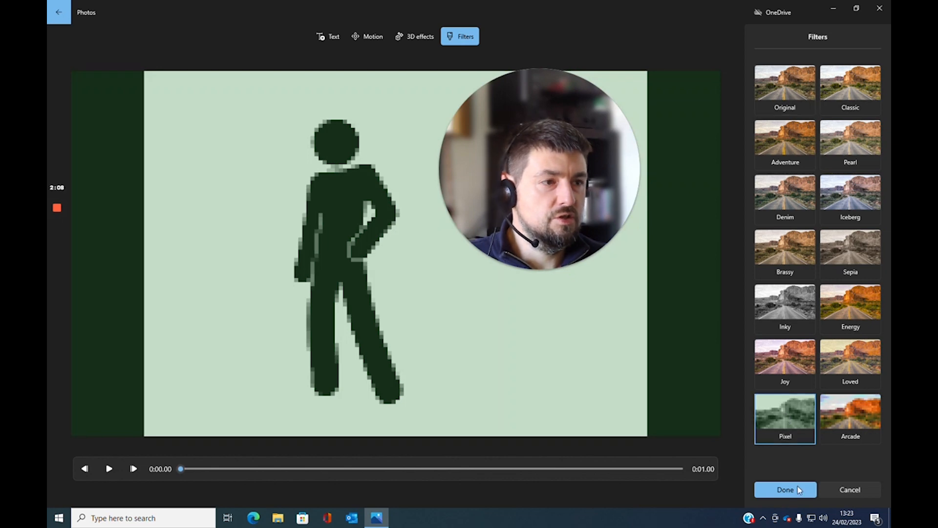
{"action": "left_click", "coordinate": [840, 491]}
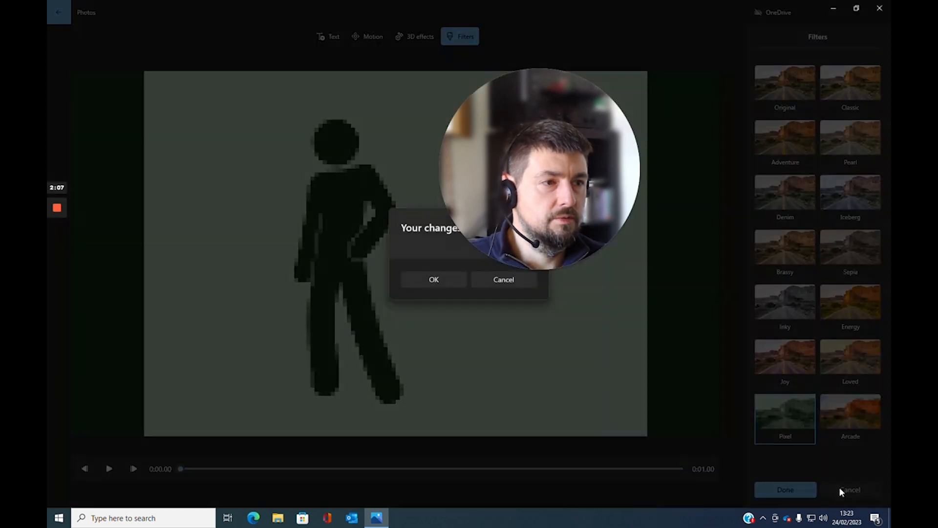
{"action": "left_click", "coordinate": [434, 280]}
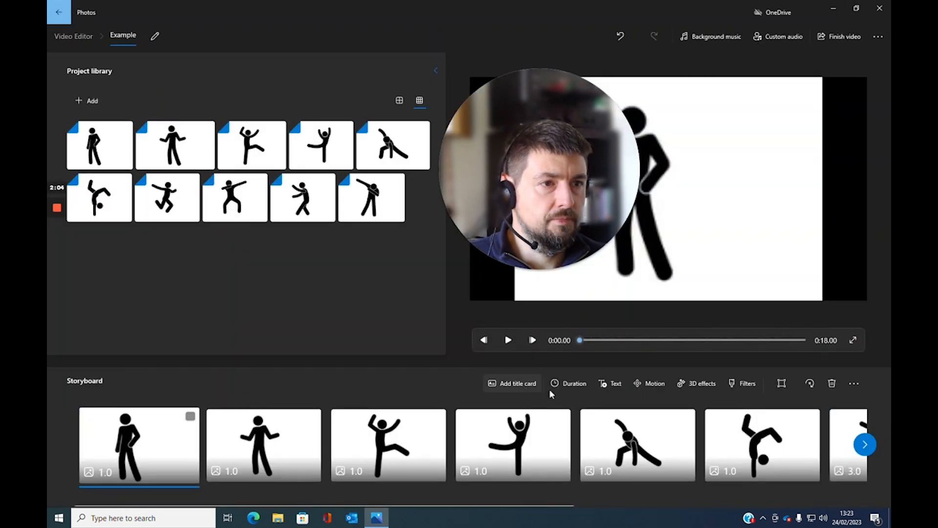
- Add a title card at the start of the storyboard and remove the surplus second card
{"action": "left_click", "coordinate": [515, 386]}
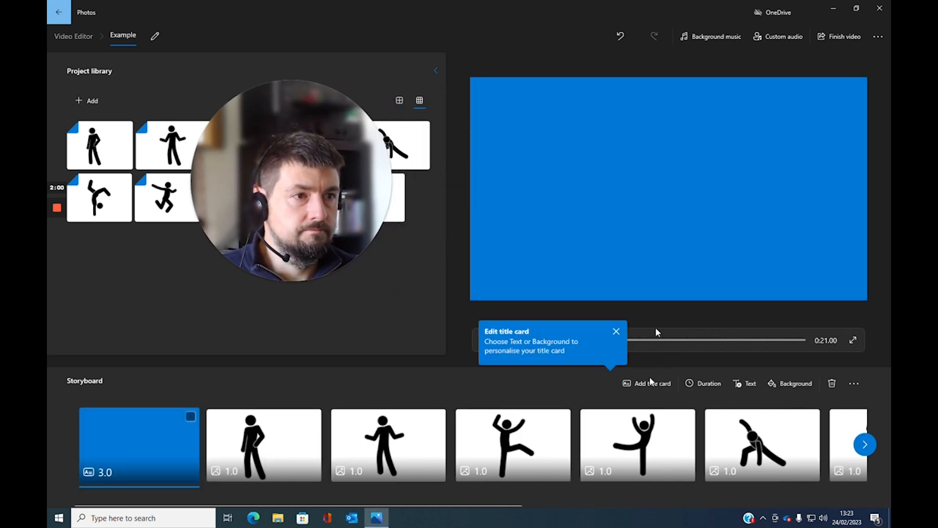
{"action": "left_click", "coordinate": [621, 384]}
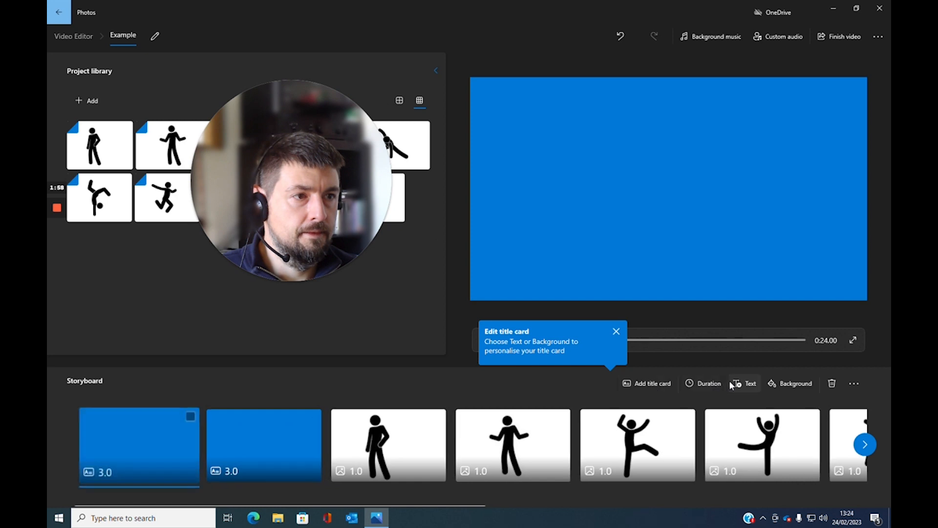
{"action": "right_click", "coordinate": [169, 441]}
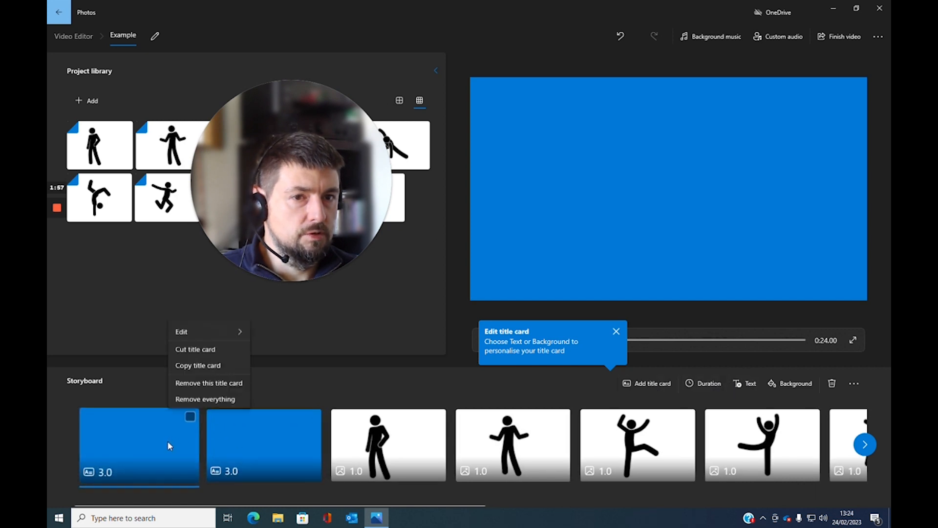
{"action": "left_click", "coordinate": [201, 413]}
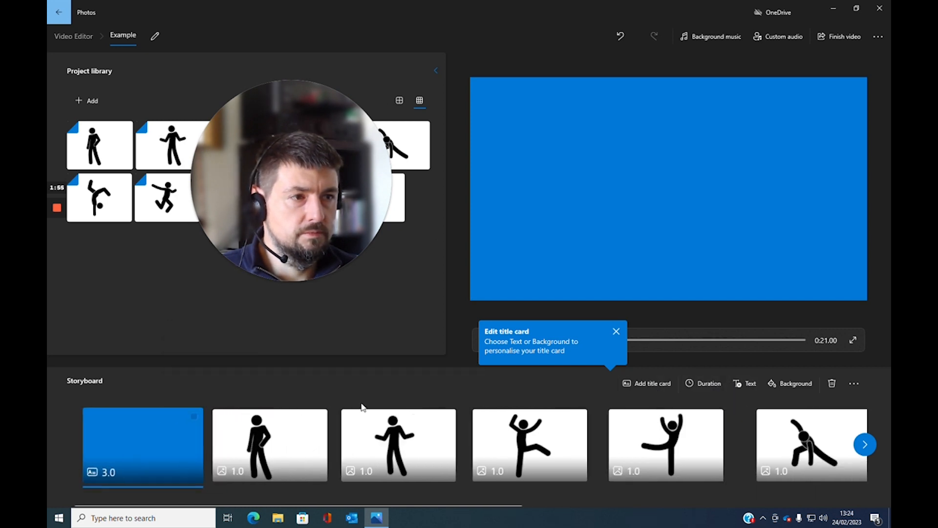
- Try the Joy and Classic animated text styles on the title card's text and choose the Adventure style
{"action": "left_click", "coordinate": [745, 383]}
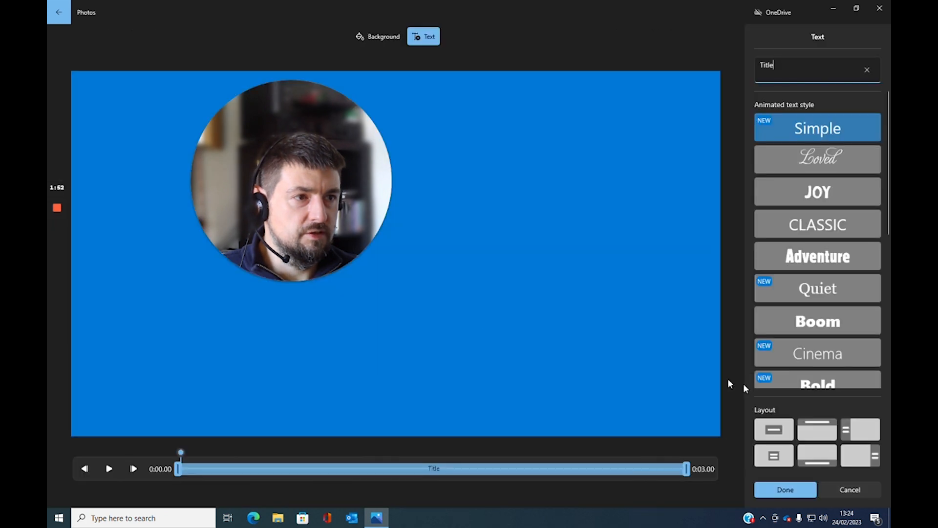
{"action": "left_click", "coordinate": [820, 191]}
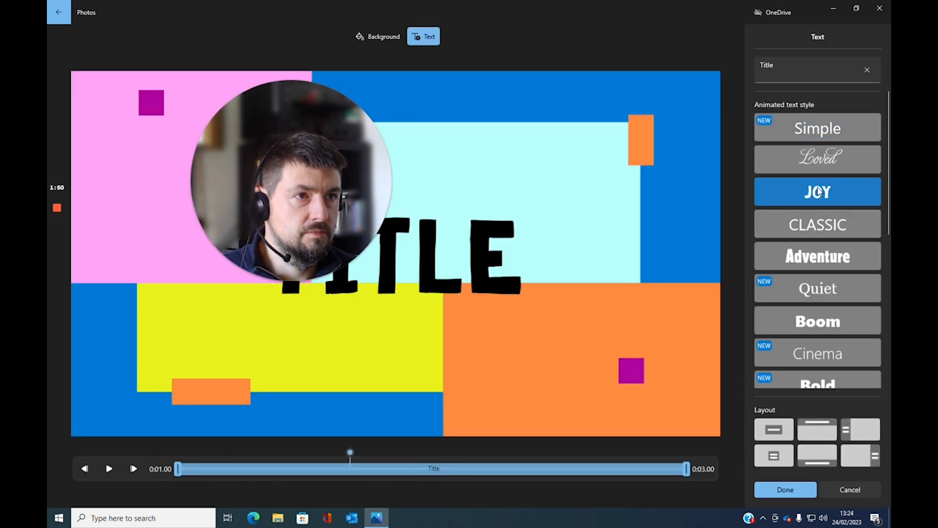
{"action": "left_click", "coordinate": [819, 225]}
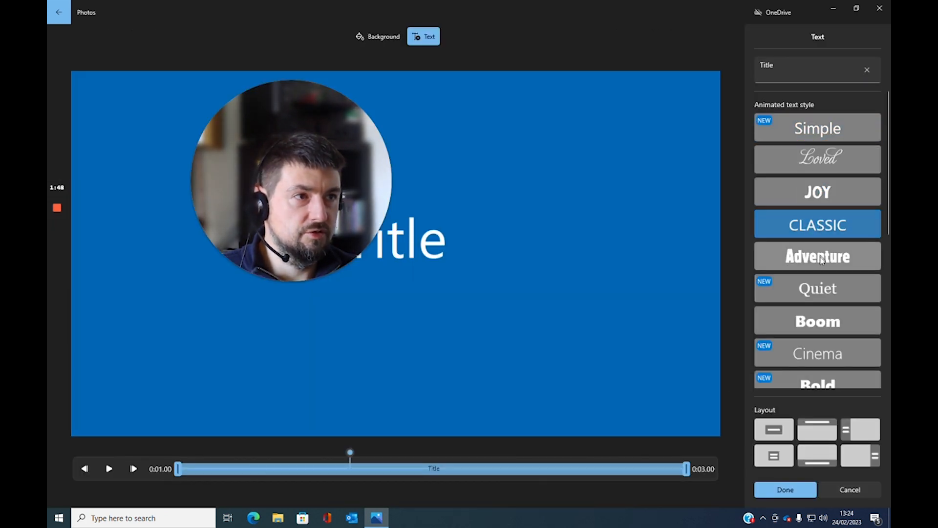
{"action": "left_click", "coordinate": [821, 267]}
- Replace the title card's text with "new video" and apply it
{"action": "left_click", "coordinate": [791, 68]}
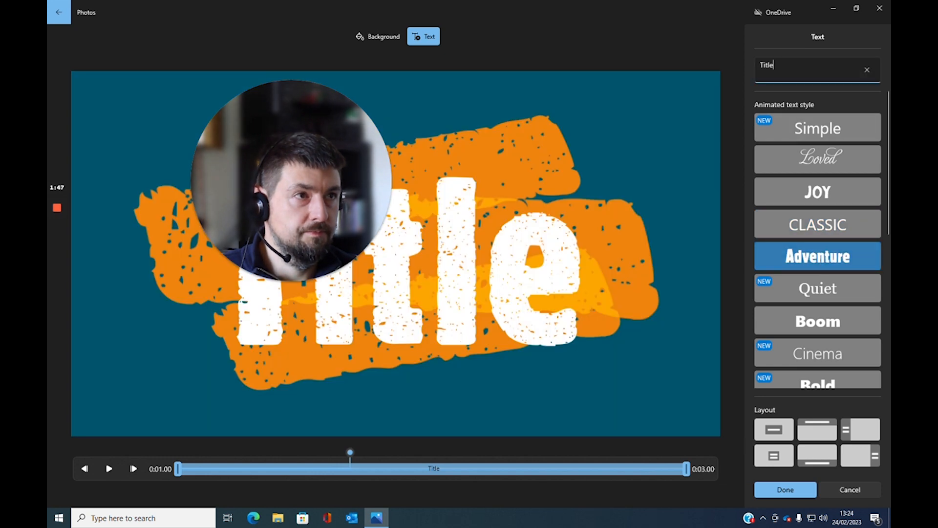
{"action": "key", "text": "BackSpace"}
{"action": "key", "text": "BackSpace"}
{"action": "key", "text": "BackSpace"}
{"action": "key", "text": "BackSpace"}
{"action": "type", "text": "new video"}
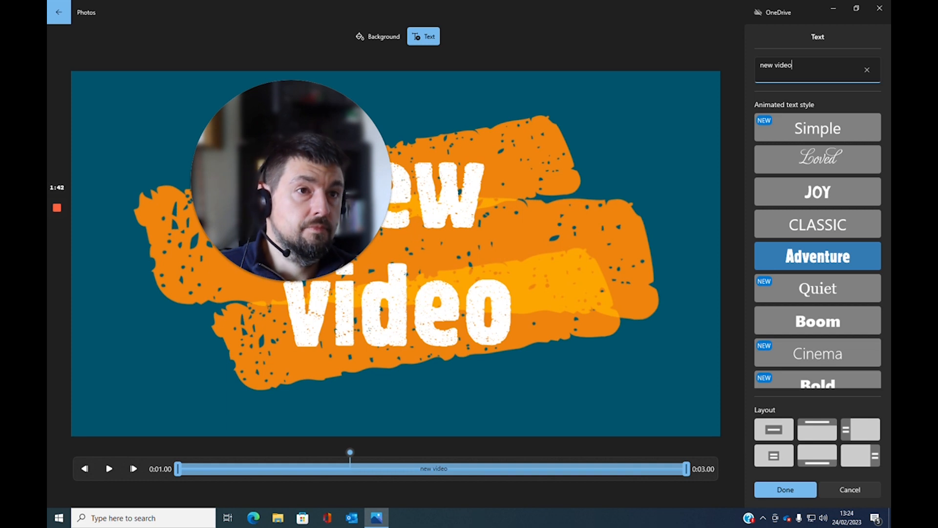
{"action": "left_click", "coordinate": [782, 487]}
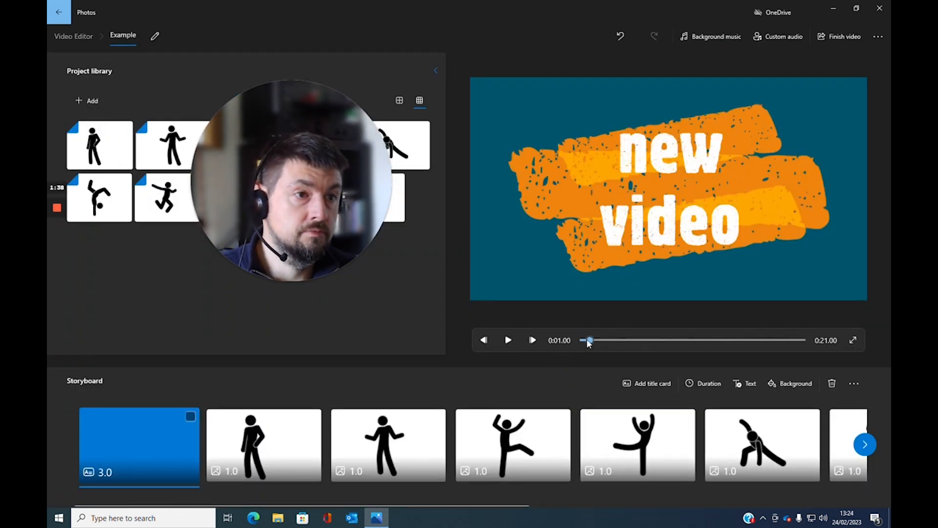
- Play the video preview from the beginning to check the title card, images and music
{"action": "left_click_drag", "start_coordinate": [588, 340], "coordinate": [558, 335]}
{"action": "left_click", "coordinate": [508, 341]}
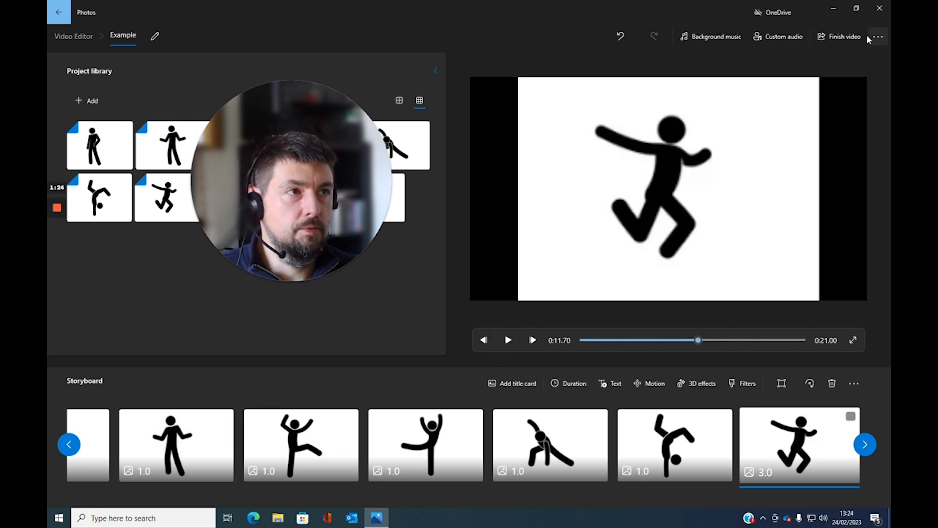
- Finish the video and prepare its export to the Pictures folder under the file name Example
{"action": "left_click", "coordinate": [843, 44]}
{"action": "left_click", "coordinate": [393, 313]}
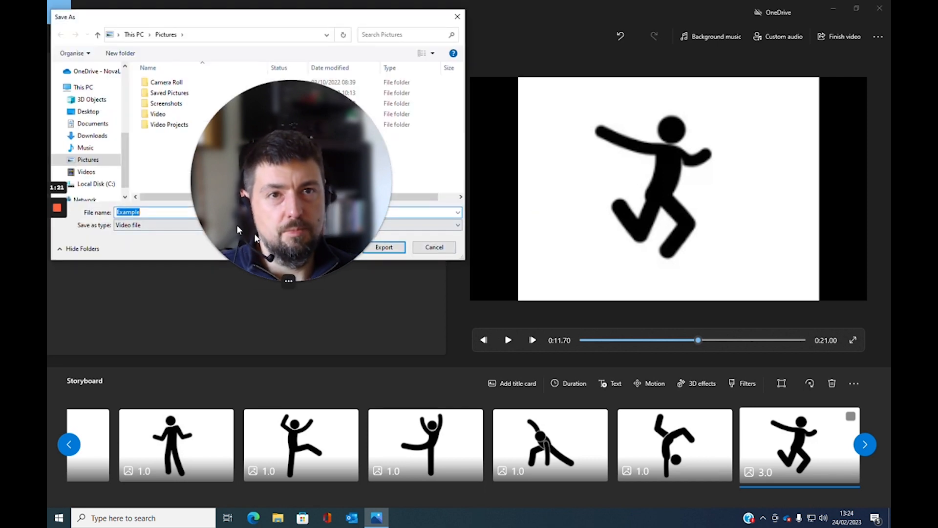
{"action": "left_click_drag", "start_coordinate": [381, 219], "coordinate": [643, 192]}
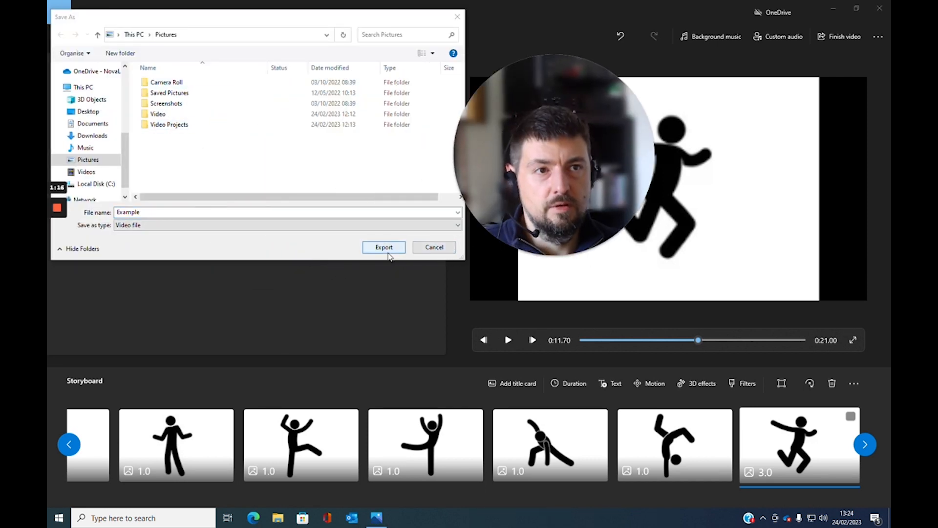